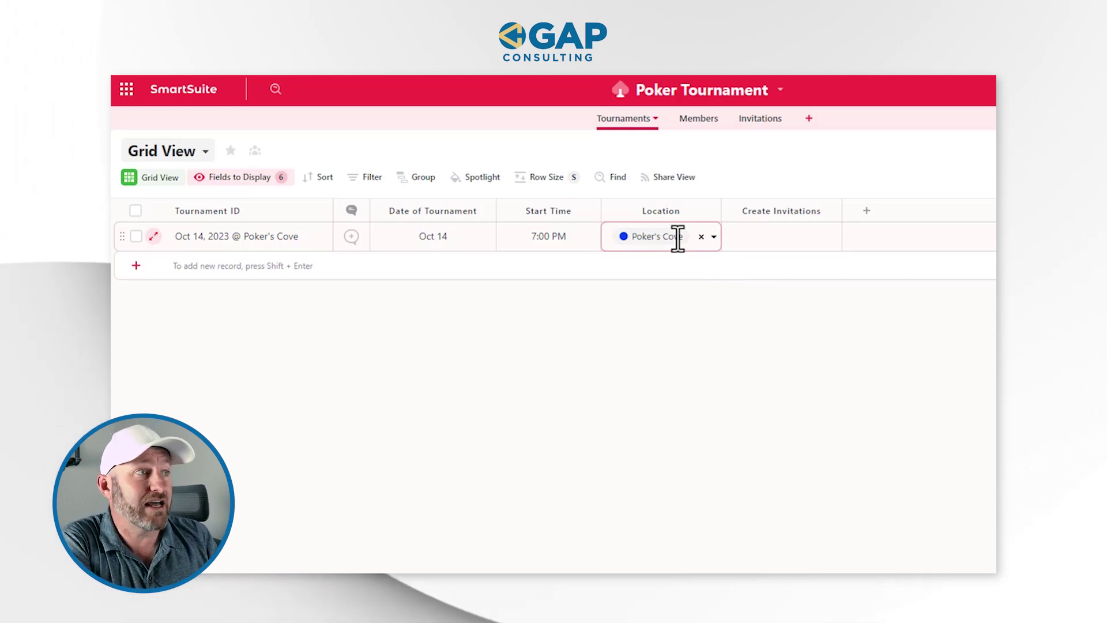
- Review how the Tournament ID record title is auto-generated in its field settings
left_click(267, 365)
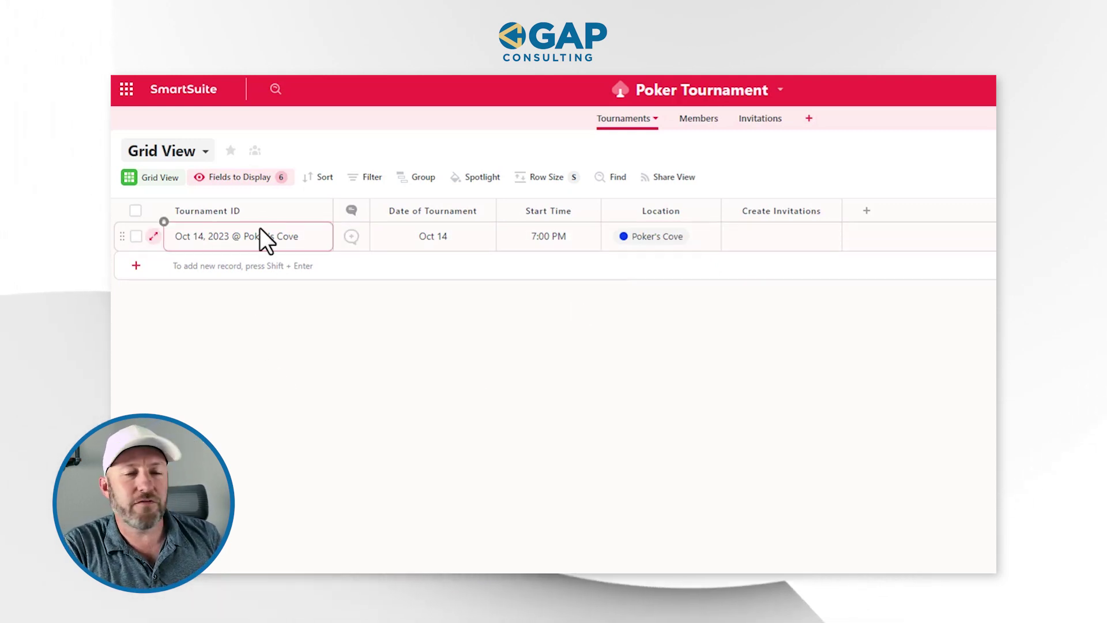
left_click(221, 207)
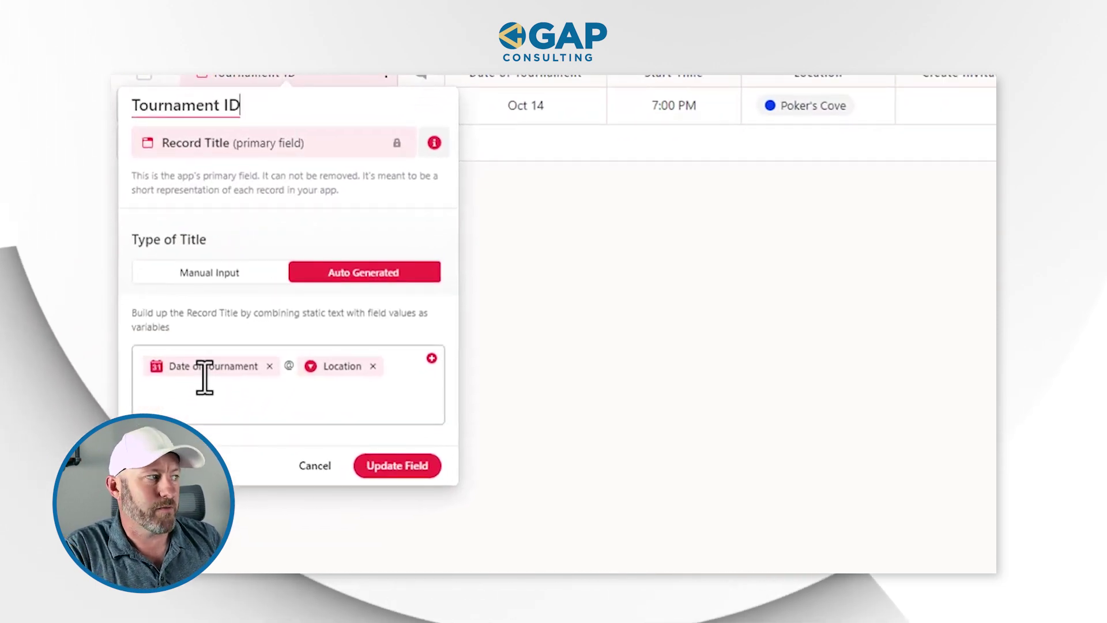
left_click(394, 466)
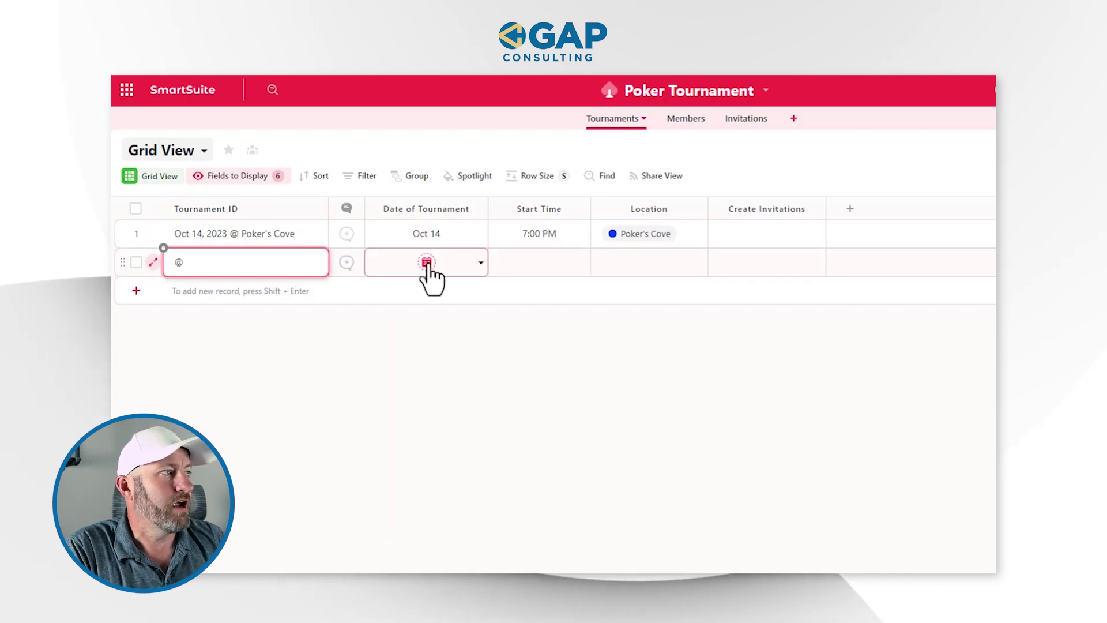
- Set the date of the new tournament record to April 16, 2024
left_click(427, 263)
left_click(499, 355)
left_click(499, 355)
left_click(499, 355)
left_click(499, 355)
left_click(499, 355)
left_click(500, 356)
left_click(499, 356)
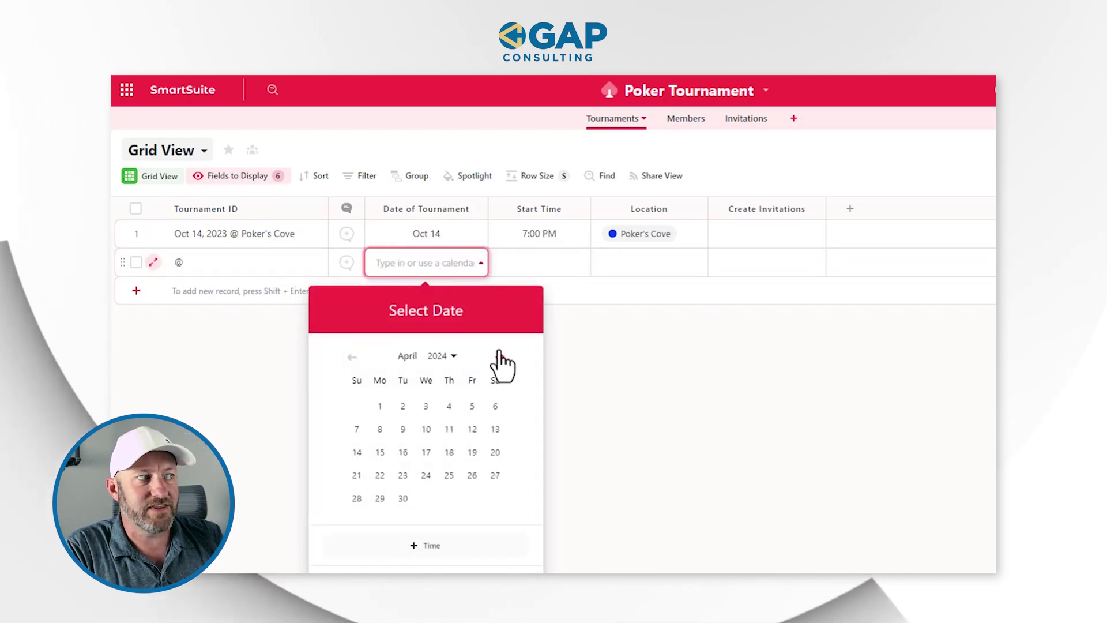
left_click(402, 452)
- Set the new tournament's location to Poker's Cove and its start time to 5:30 PM
left_click(629, 264)
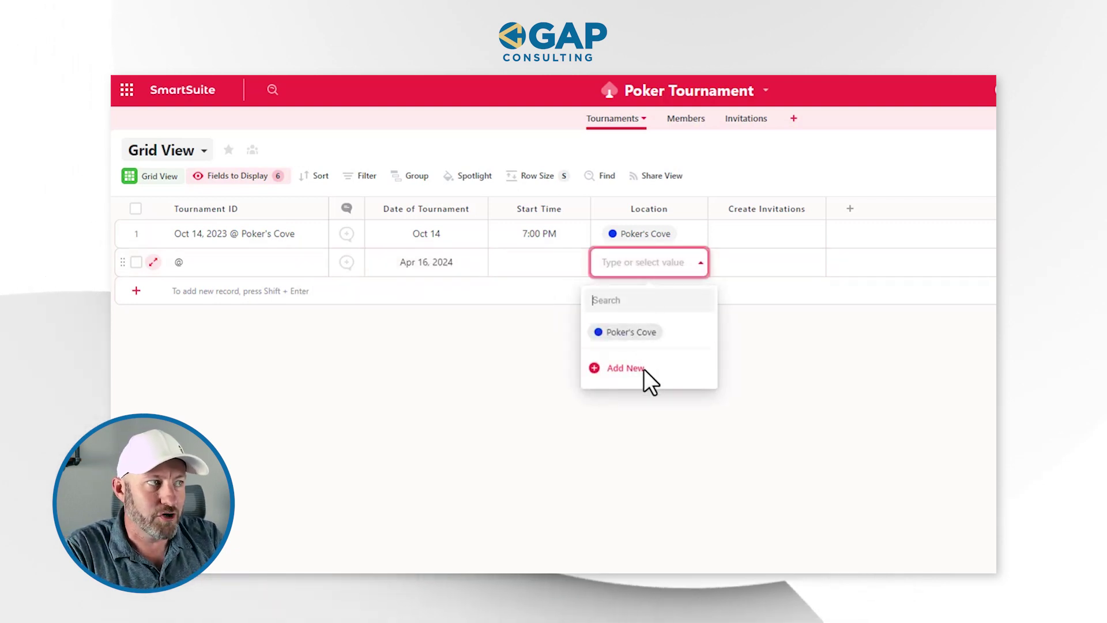
left_click(628, 331)
left_click(509, 266)
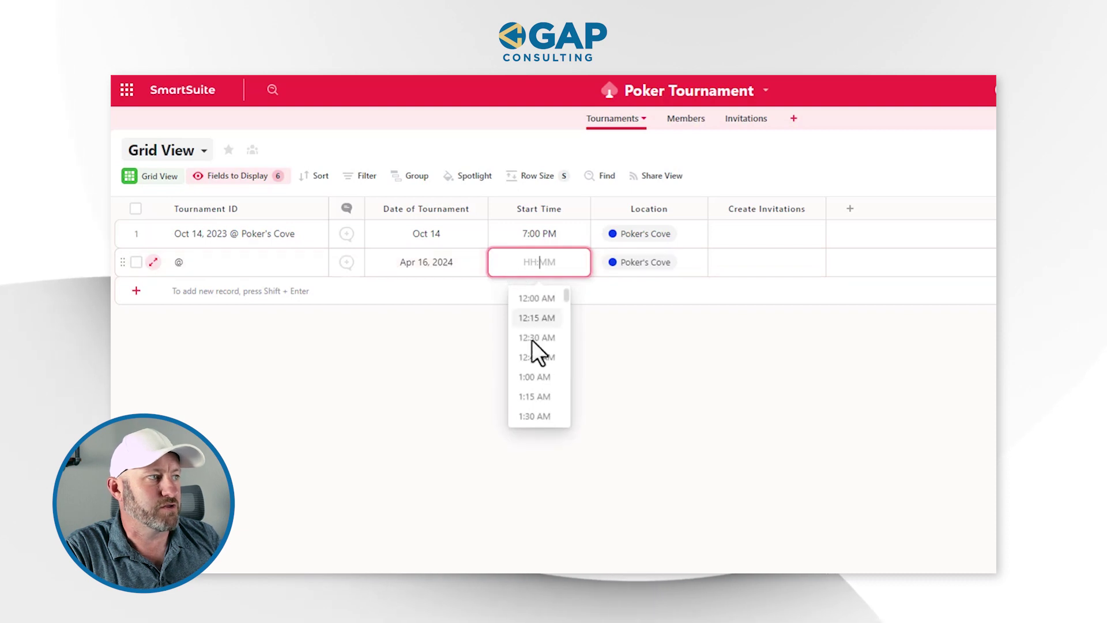
scroll(544, 403, "down", 20)
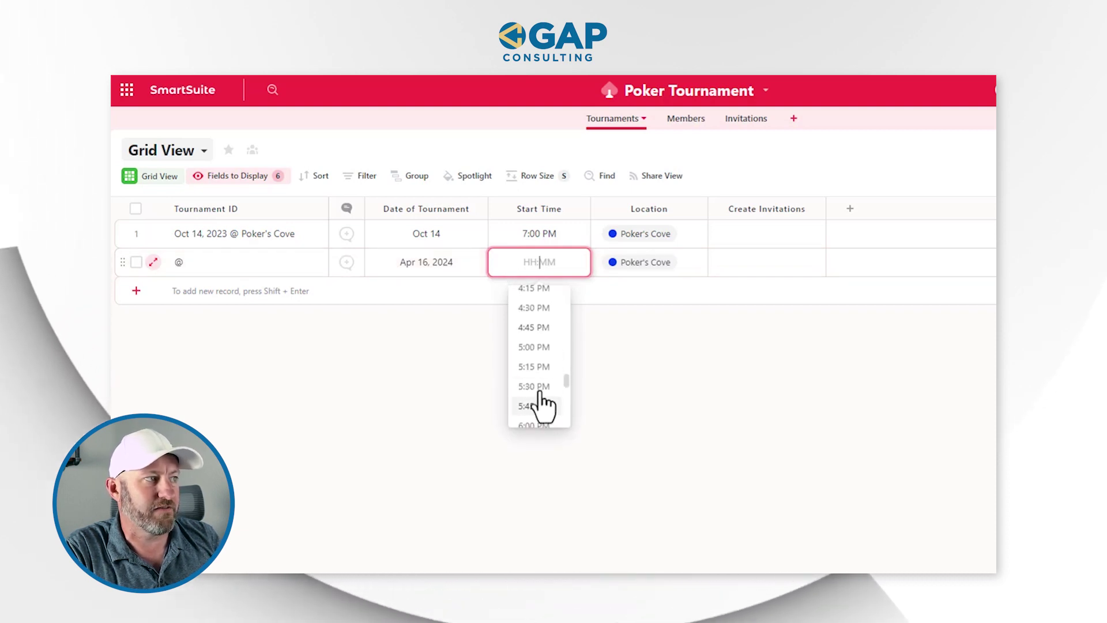
left_click(536, 385)
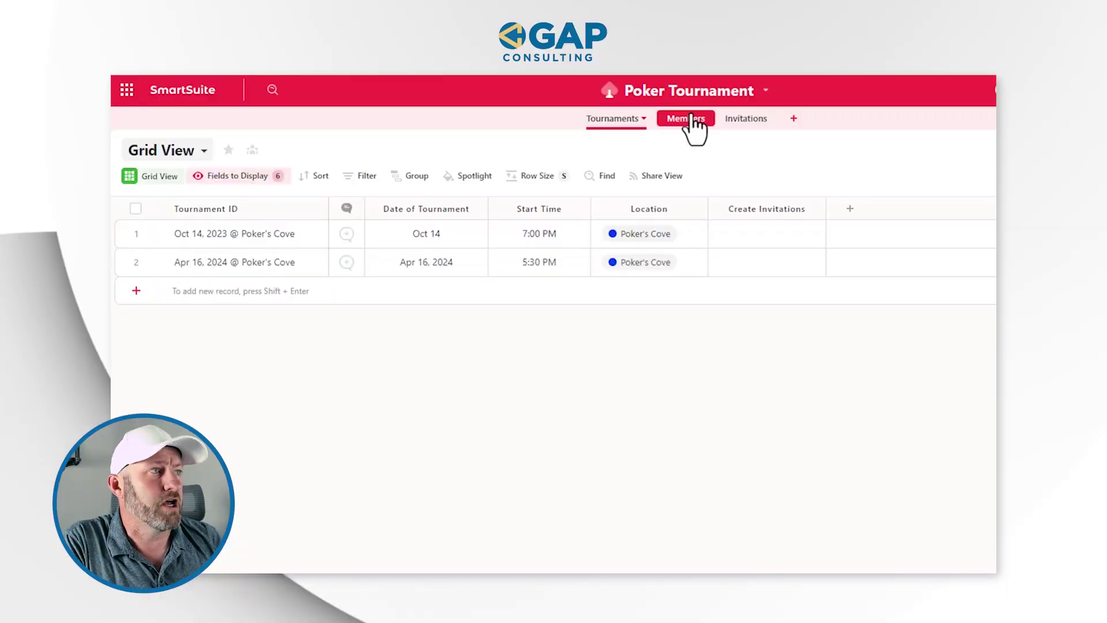
- Open the Members table and examine the settings of its Full Name field
left_click(691, 119)
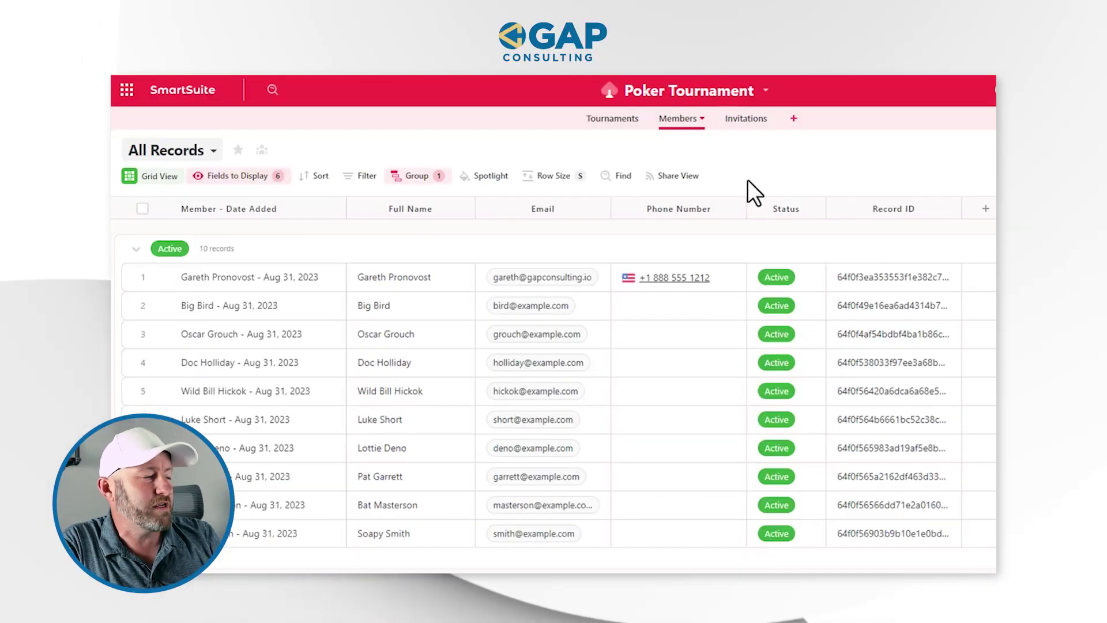
left_click(596, 278)
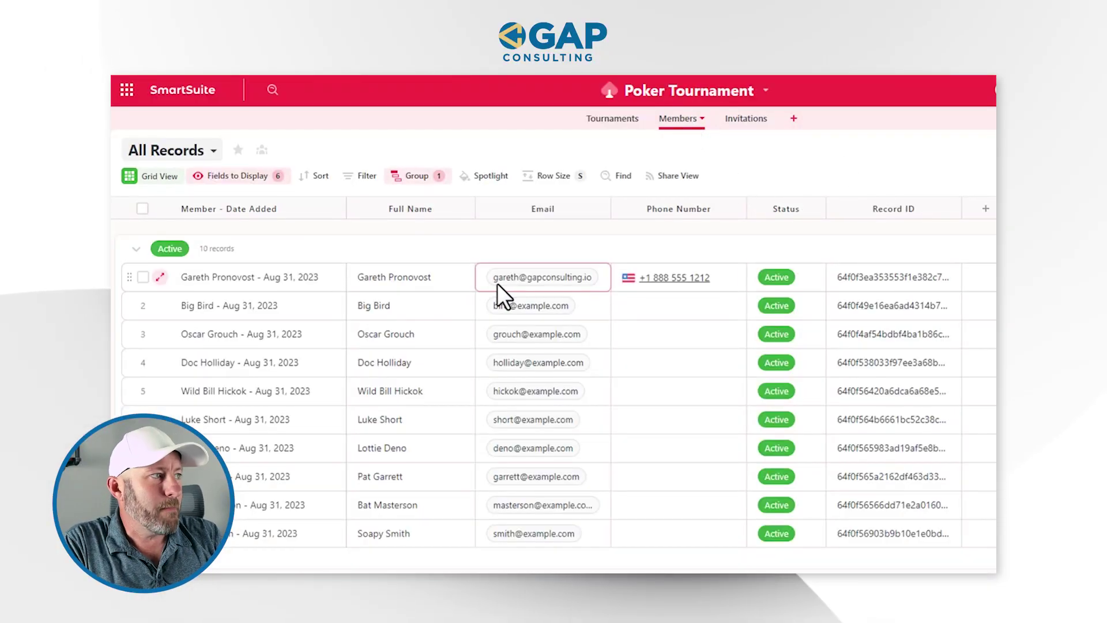
left_click(434, 276)
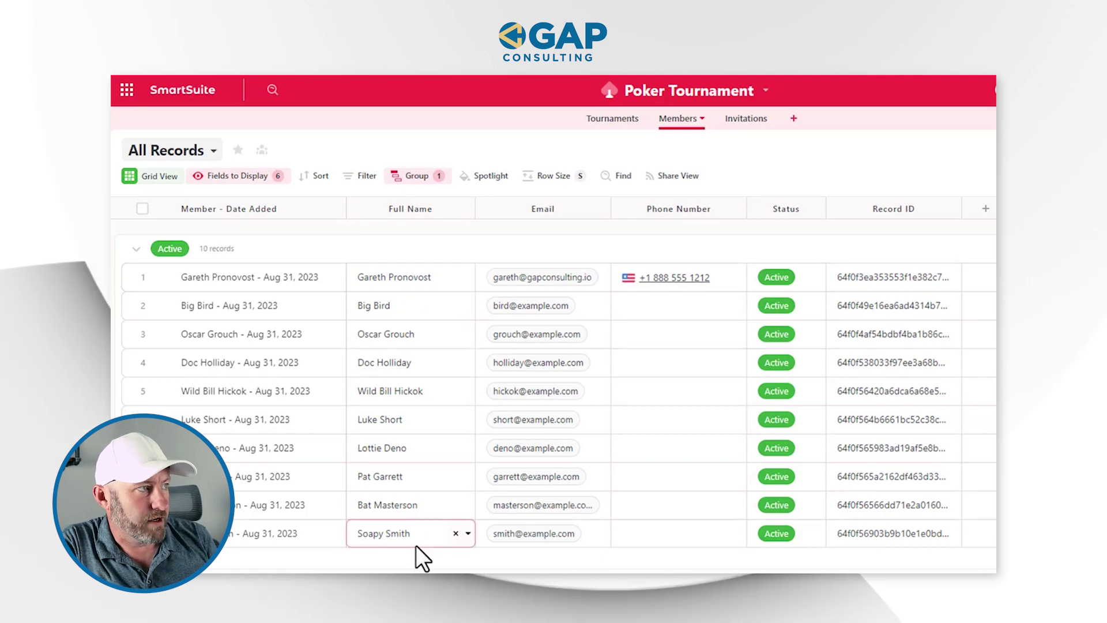
left_click(412, 203)
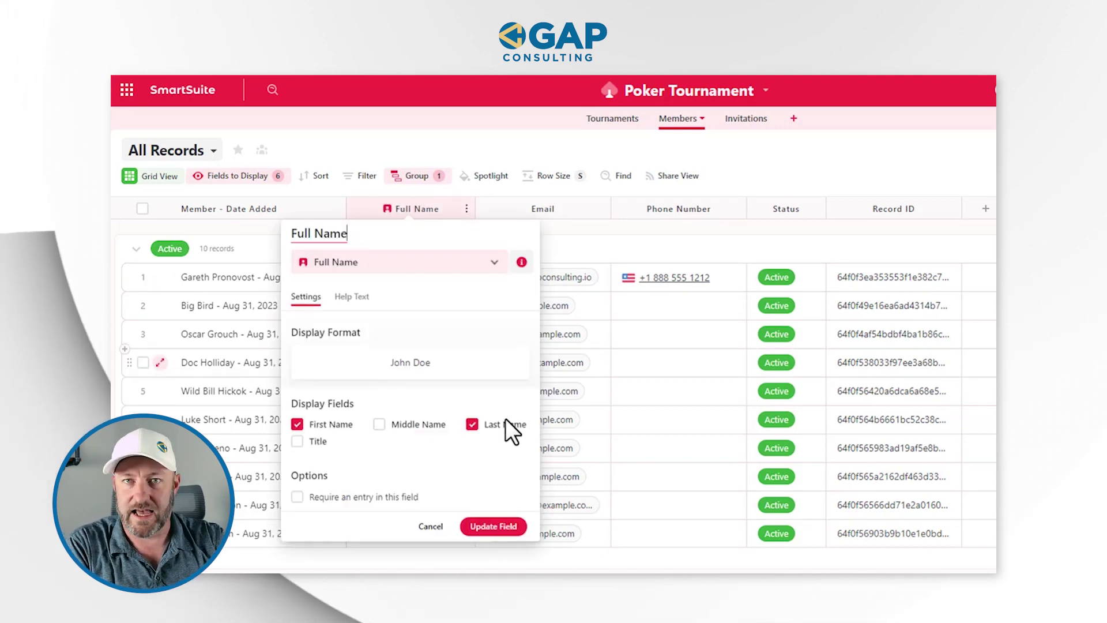
left_click(573, 160)
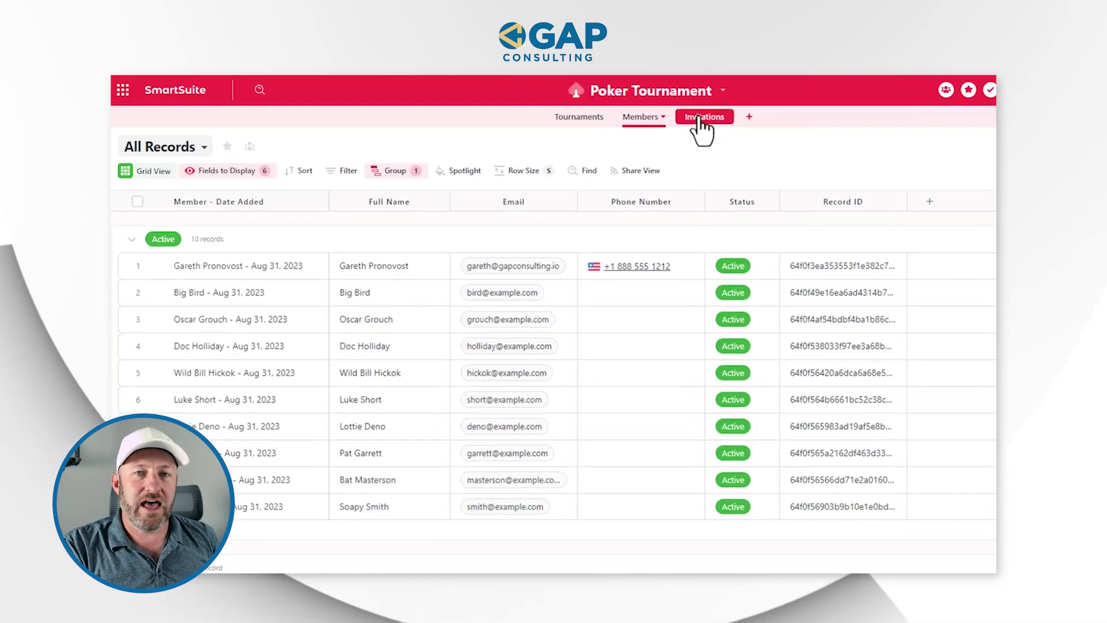
- Open the Invitations table and turn on Response Received? for the third invitation of the Oct 14, 2023 tournament
left_click(699, 118)
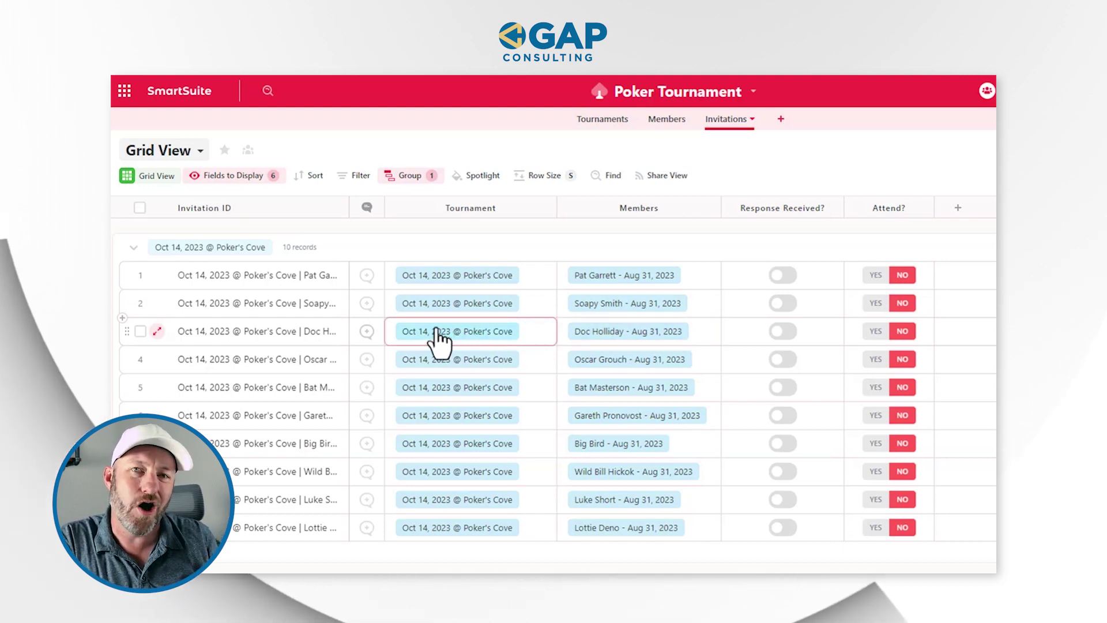
left_click(782, 330)
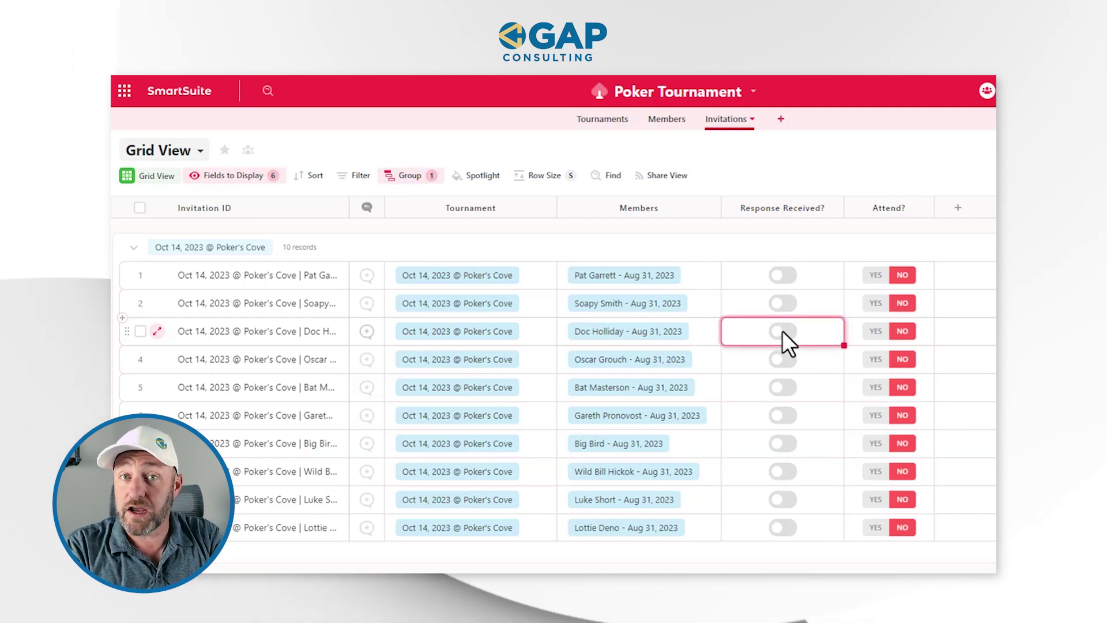
left_click(783, 331)
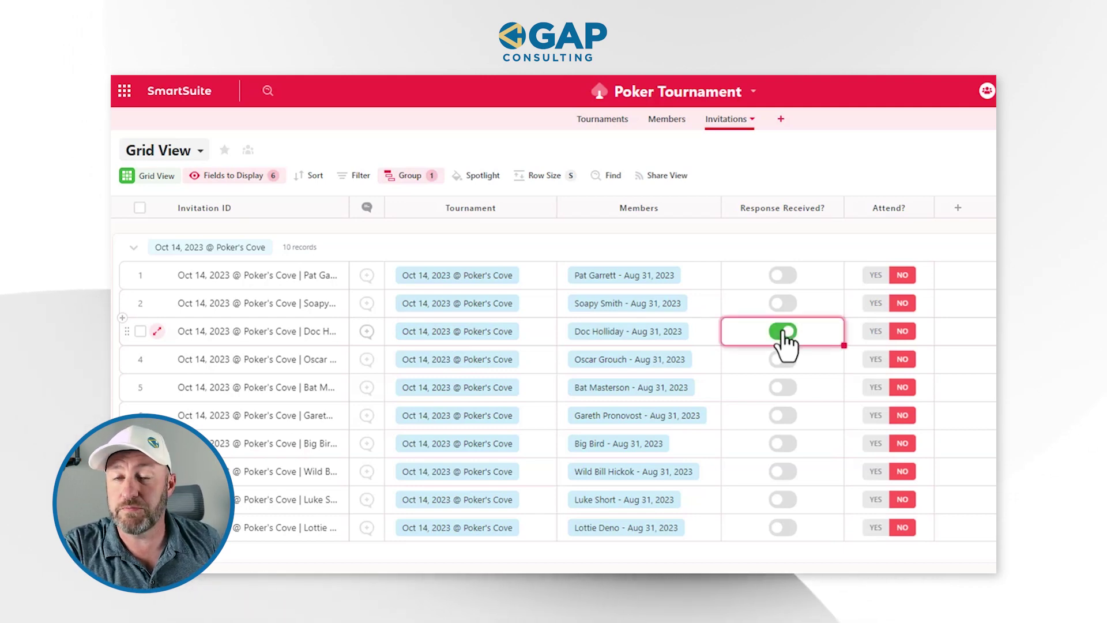
- Switch the third invitation's Attend? answer to Yes and back to No
left_click(887, 334)
left_click(885, 337)
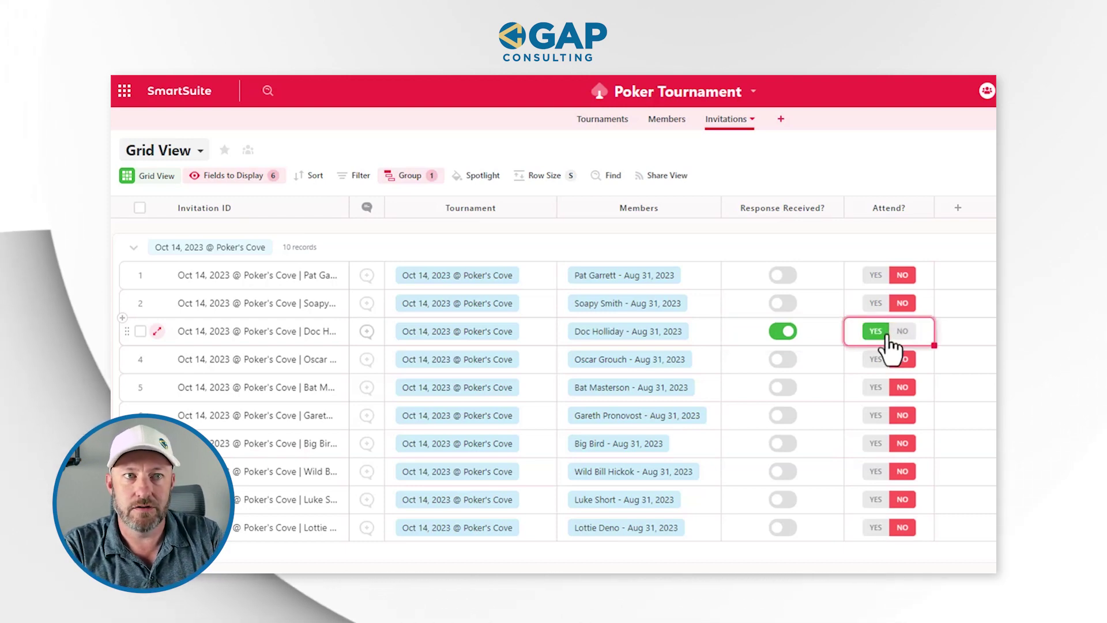
left_click(887, 338)
left_click(885, 172)
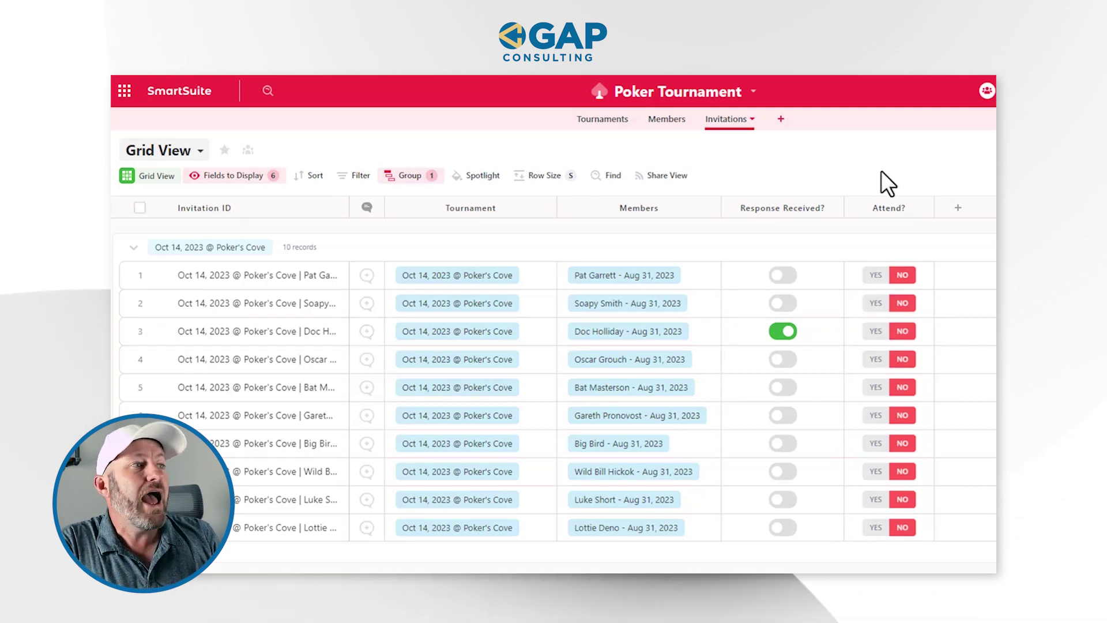
left_click(887, 332)
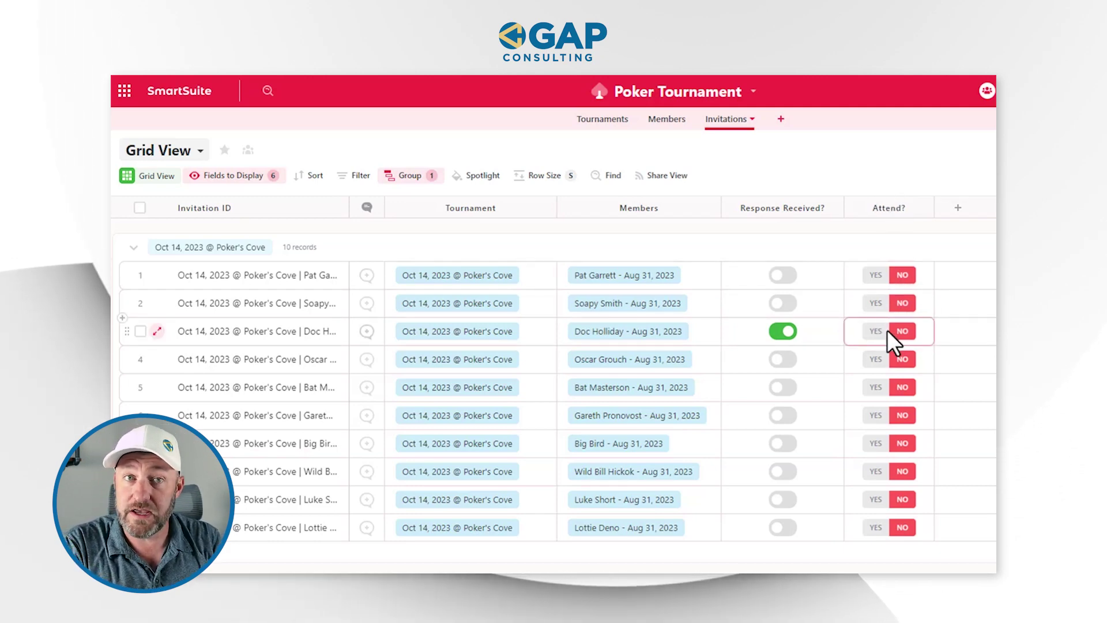
left_click(673, 339)
left_click(476, 394)
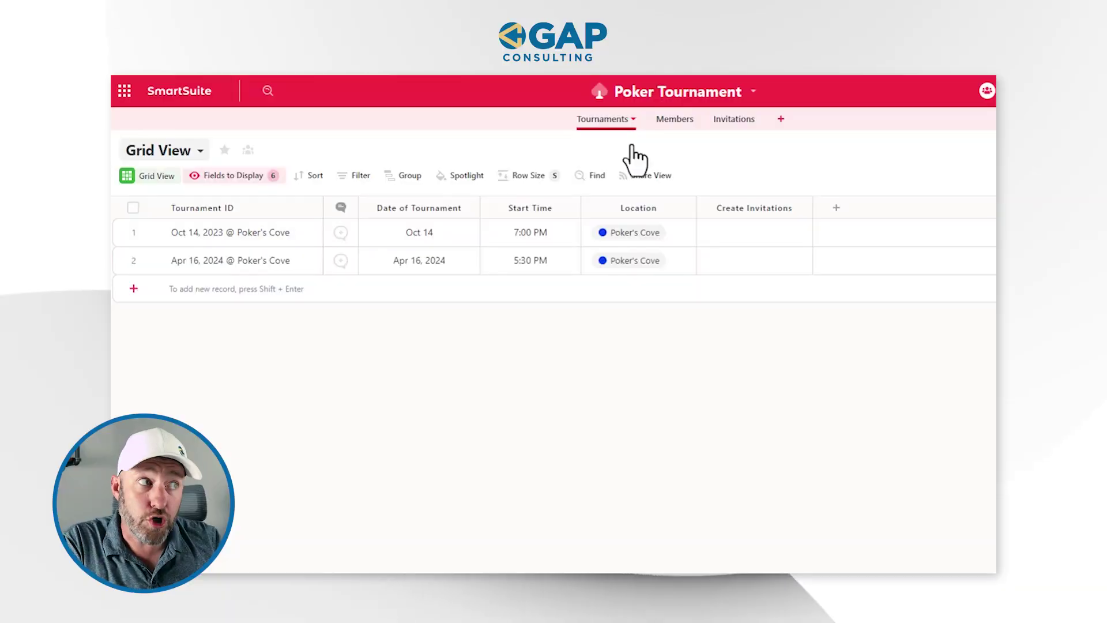
- Mark Create Invitations for the Oct 14, 2023 tournament in the Tournaments table and open the Invitations table
left_click(753, 237)
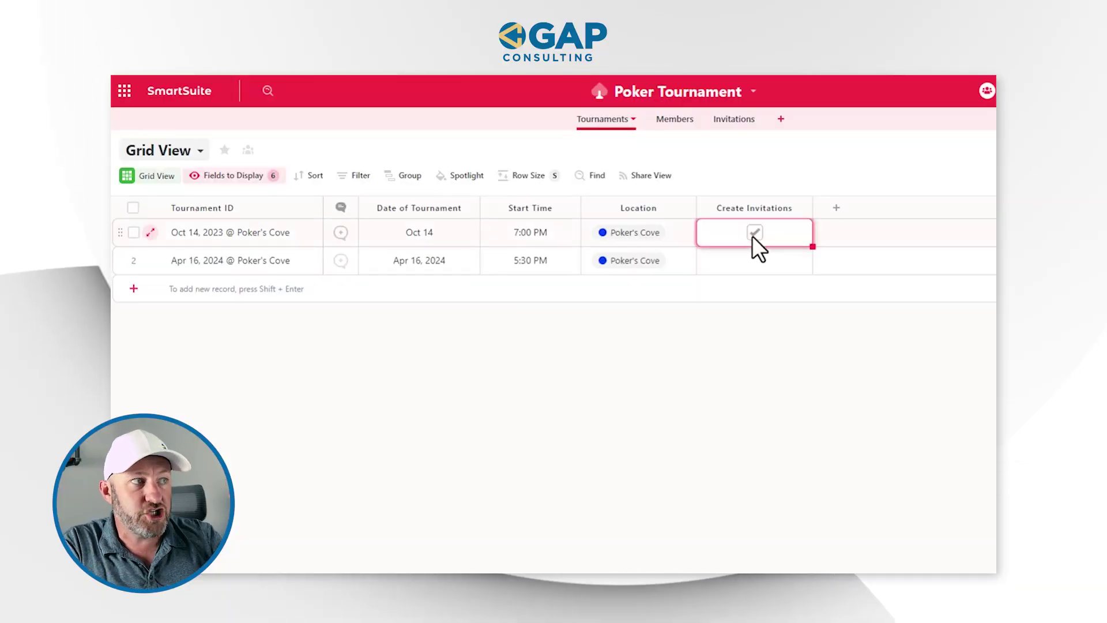
left_click(758, 371)
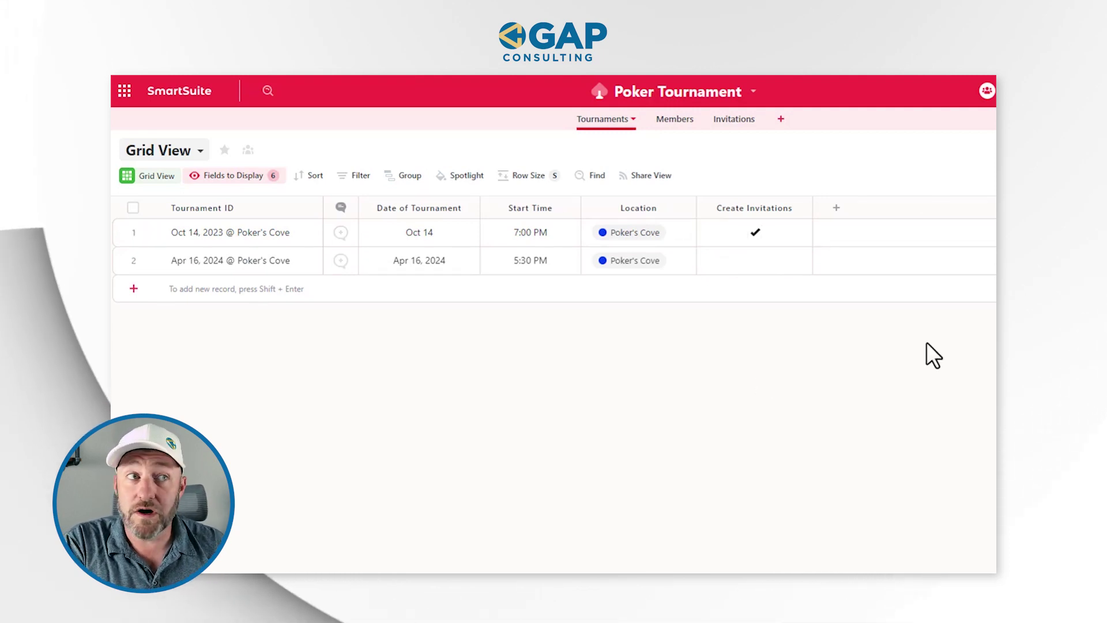
left_click(730, 124)
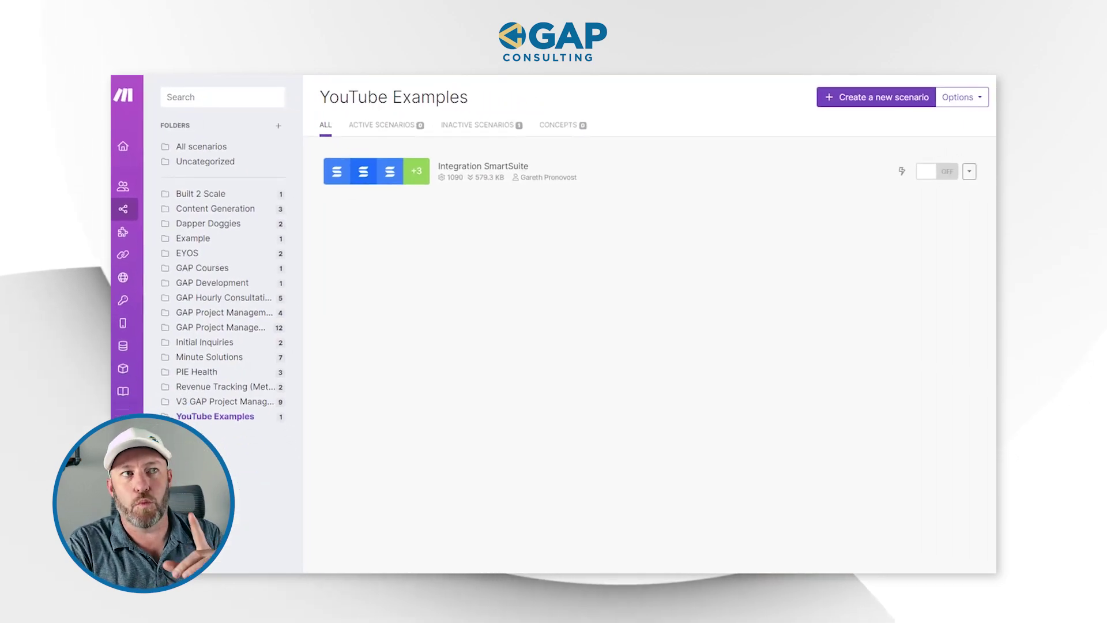
- In Make, create a new scenario that starts with the SmartSuite Watch Updated Records trigger
left_click(882, 100)
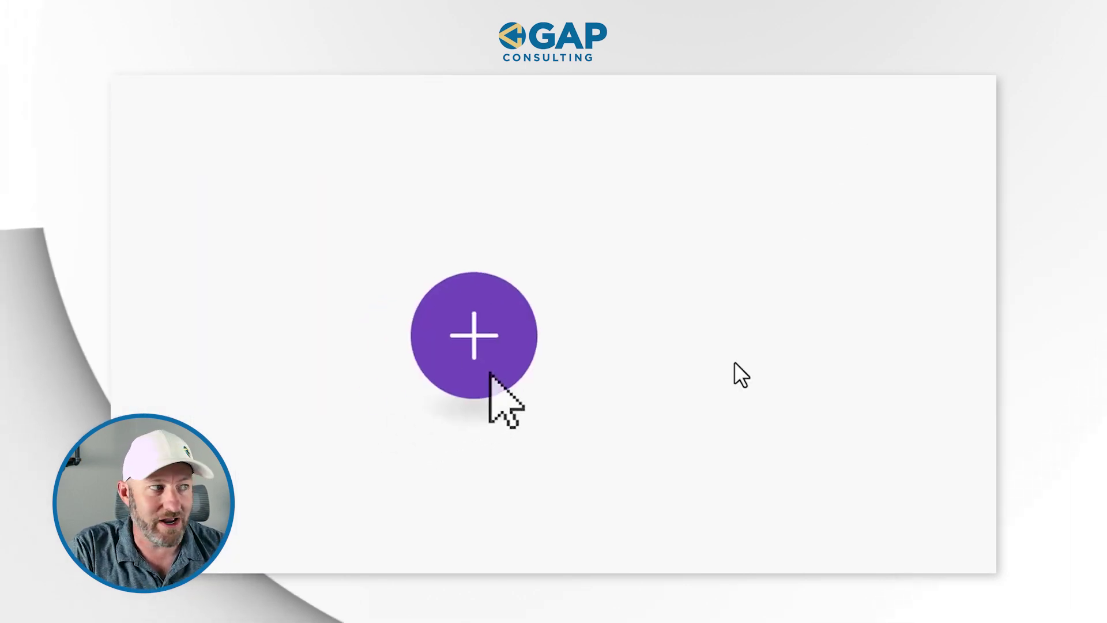
left_click(597, 312)
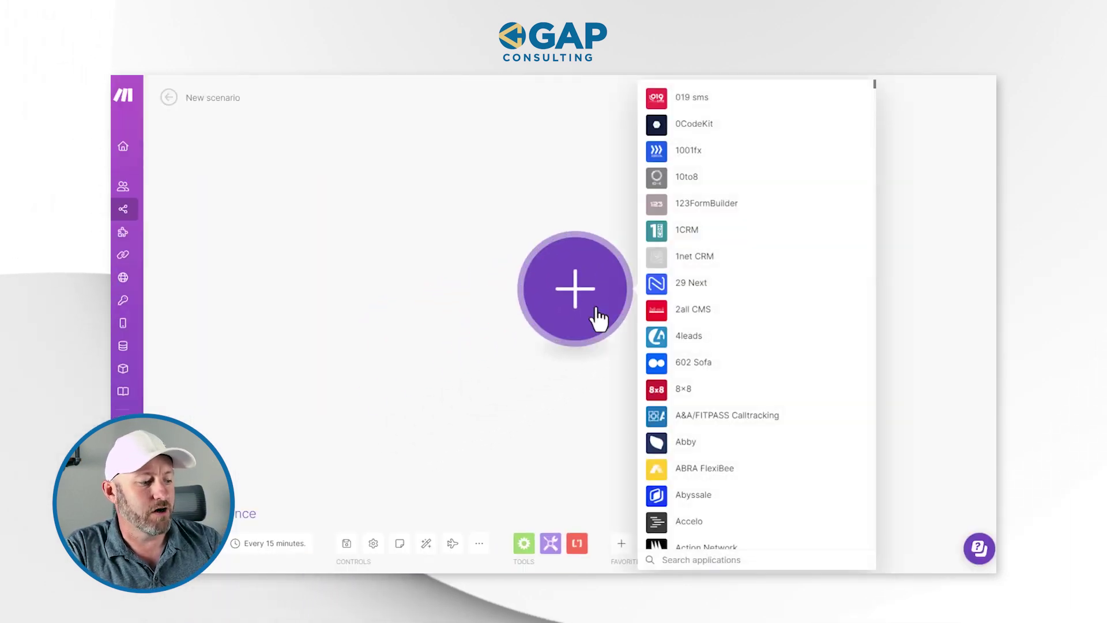
type("smart")
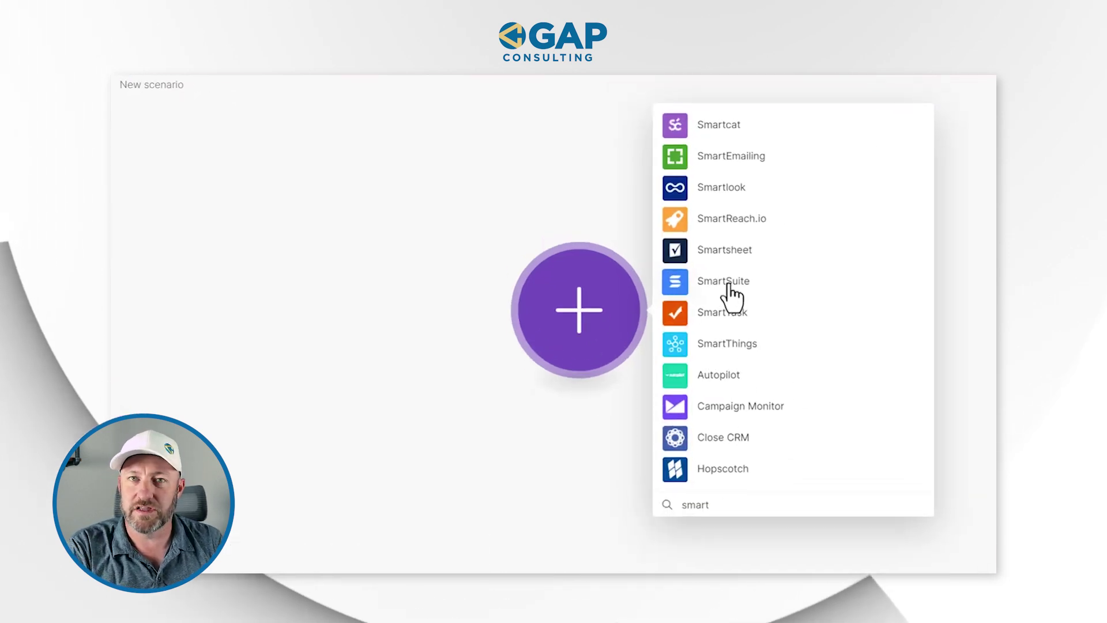
left_click(724, 282)
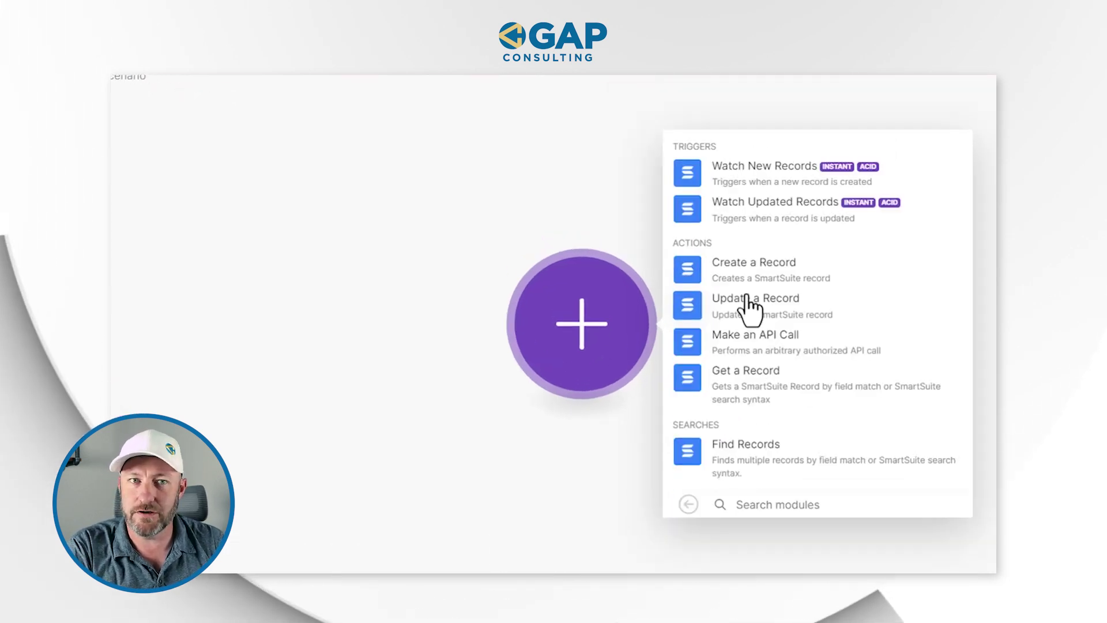
left_click(770, 211)
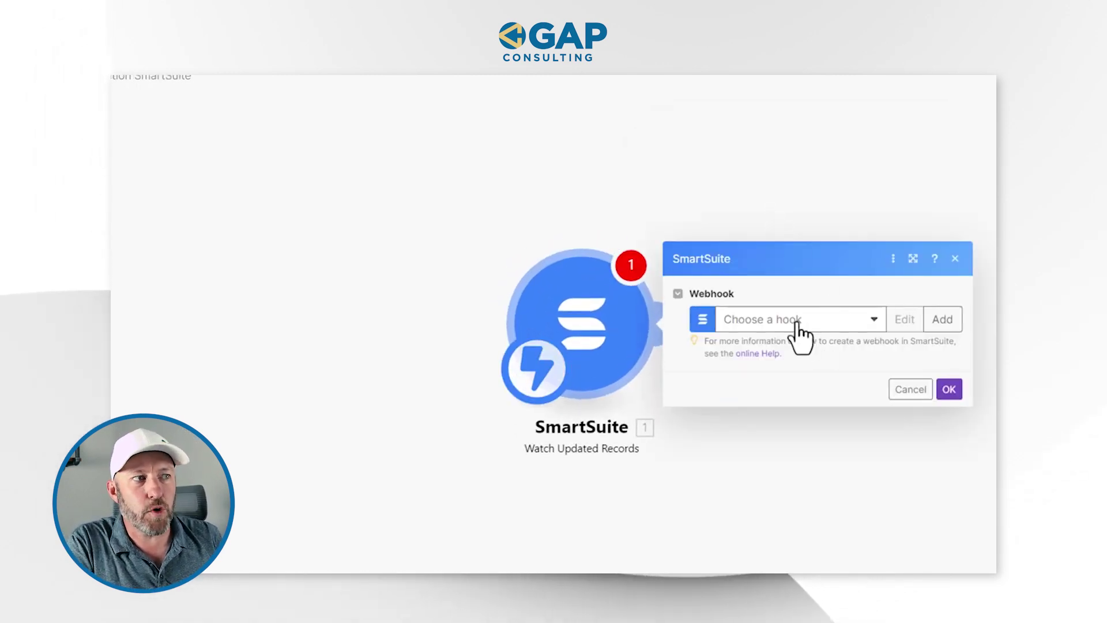
- Create and save a webhook for the trigger, using the Poker Tournament solution and the Tournaments application
left_click(943, 321)
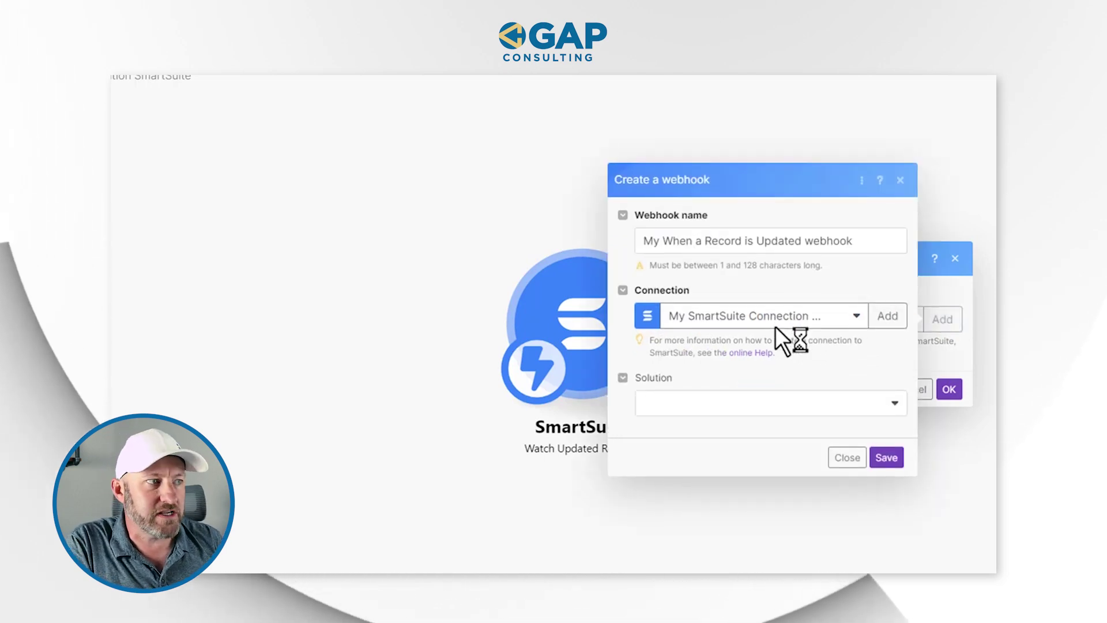
left_click(771, 405)
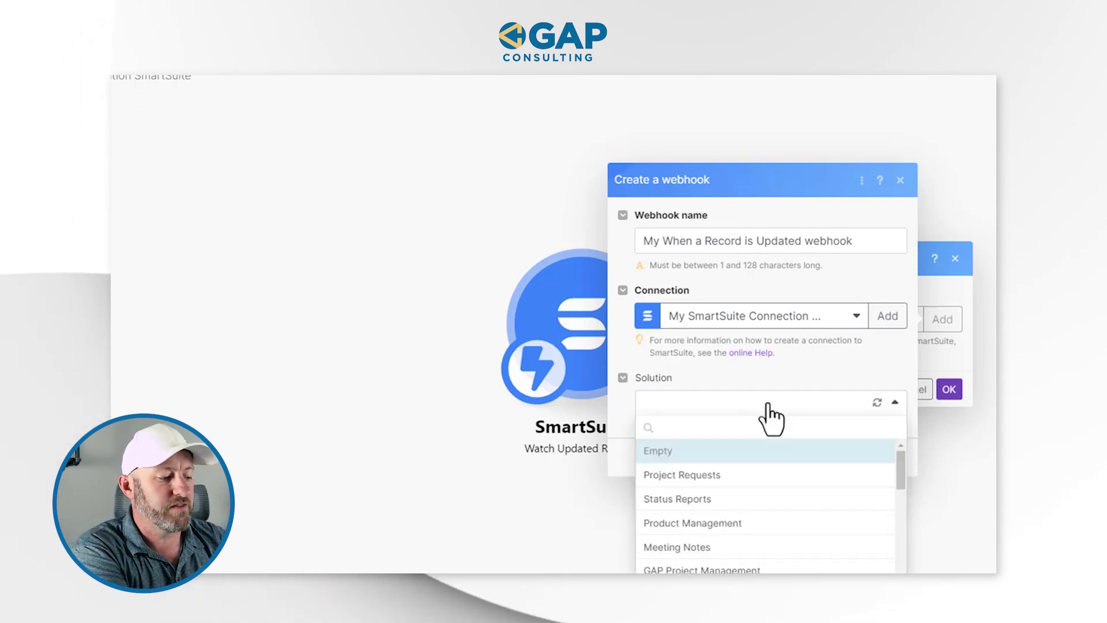
type("pok")
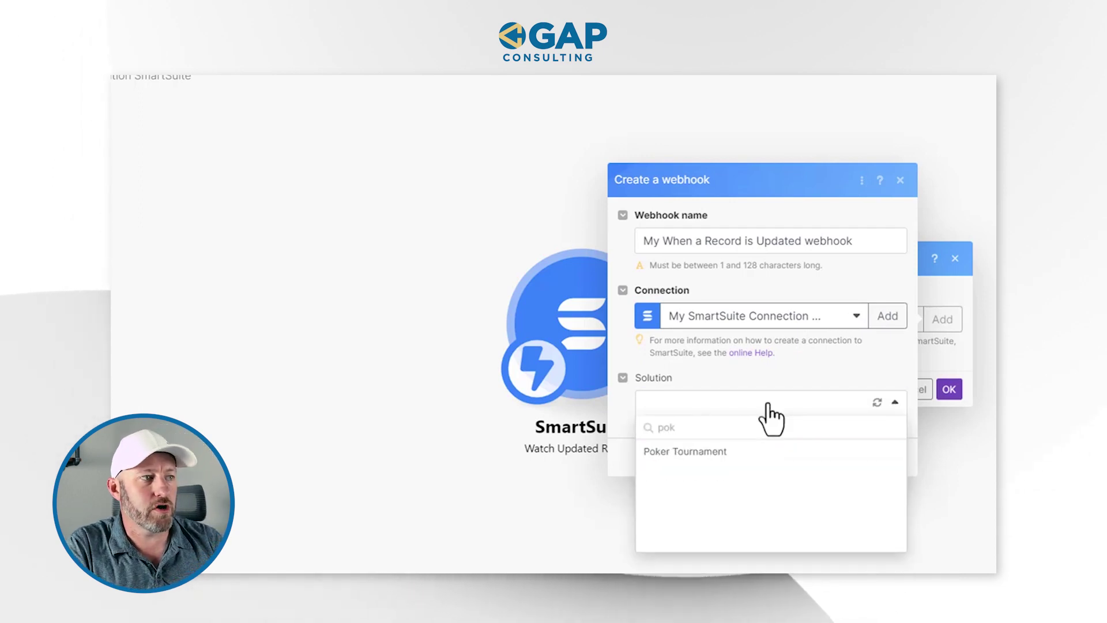
left_click(764, 461)
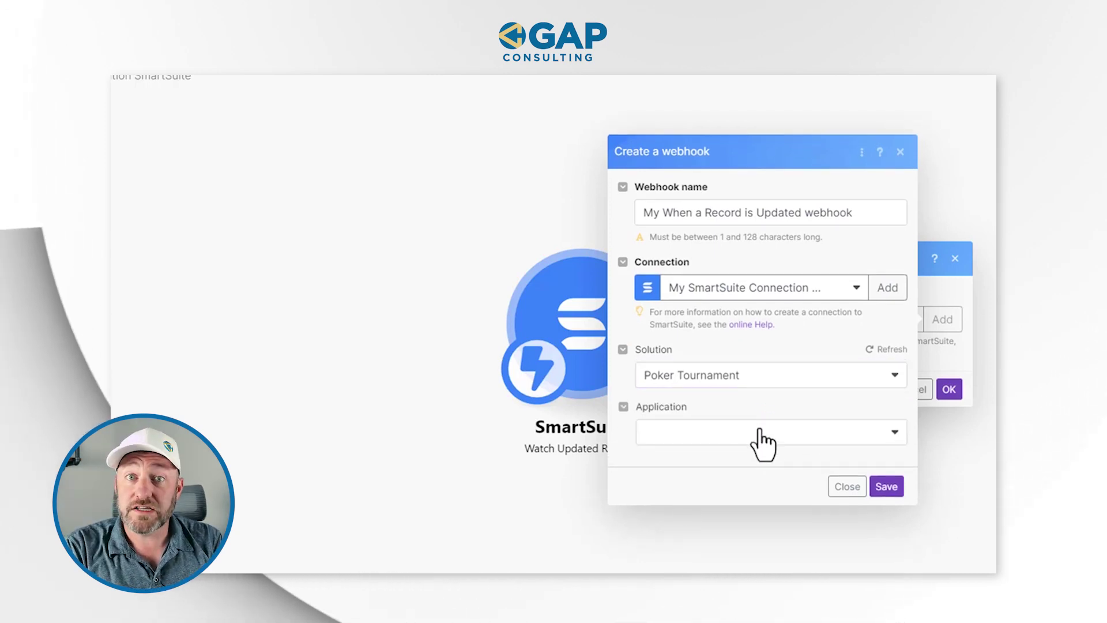
left_click(756, 432)
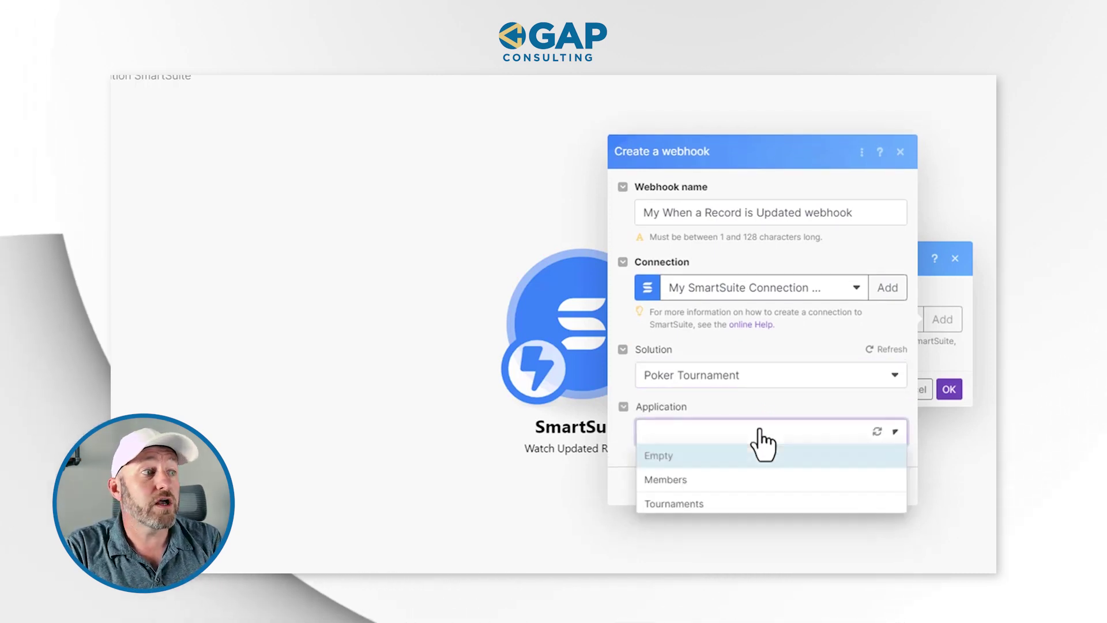
left_click(730, 506)
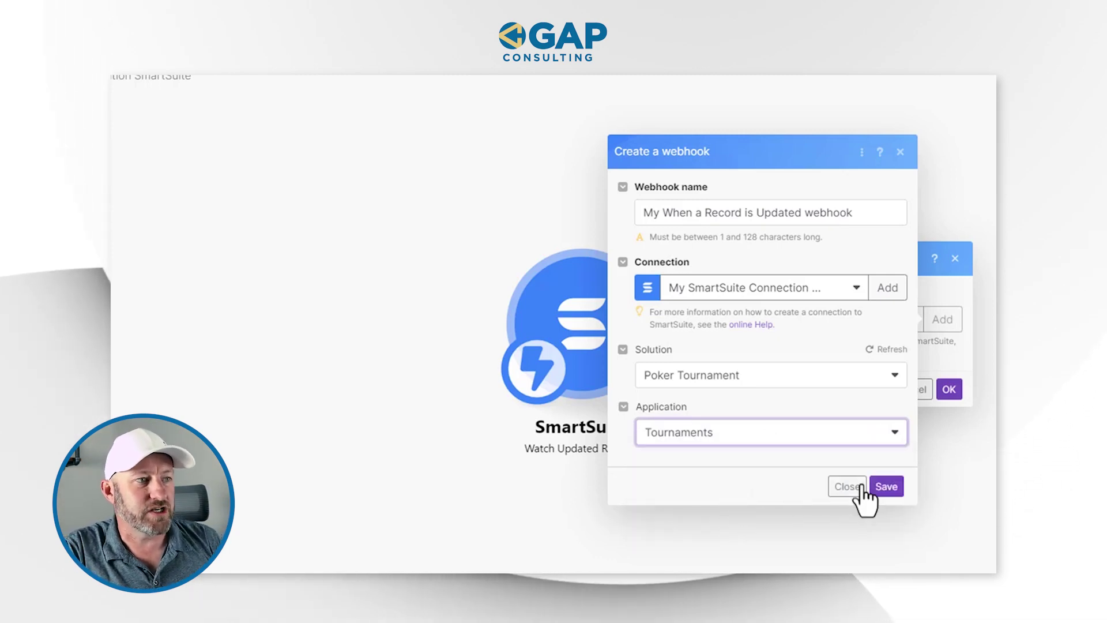
left_click(885, 486)
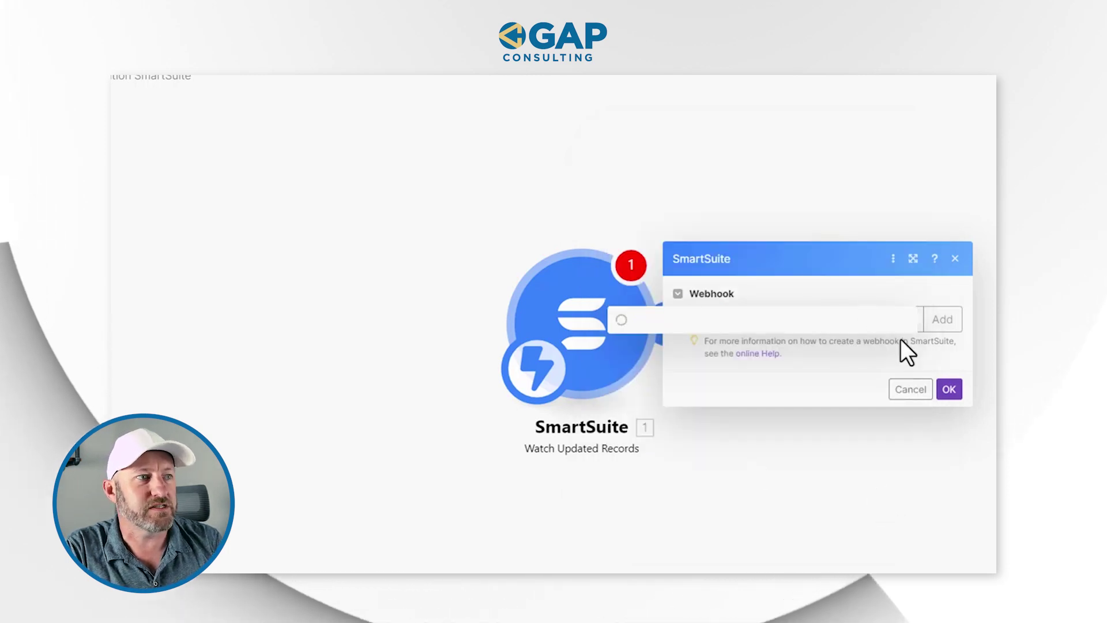
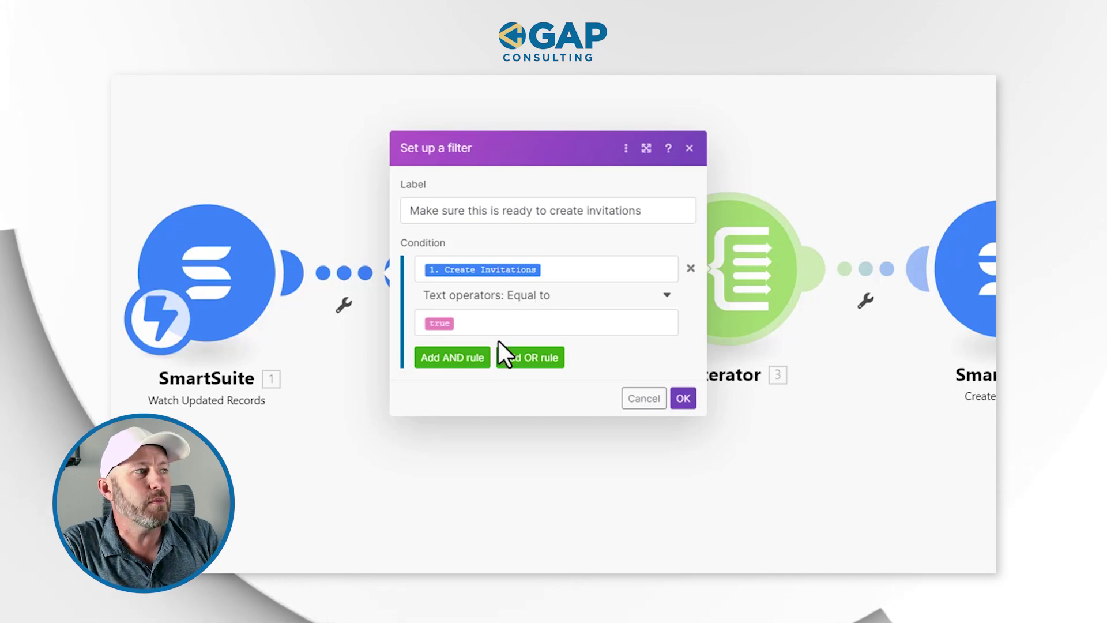
- Add an AND rule to the filter requiring that Link to Invitations does not exist, and save the filter
left_click(453, 364)
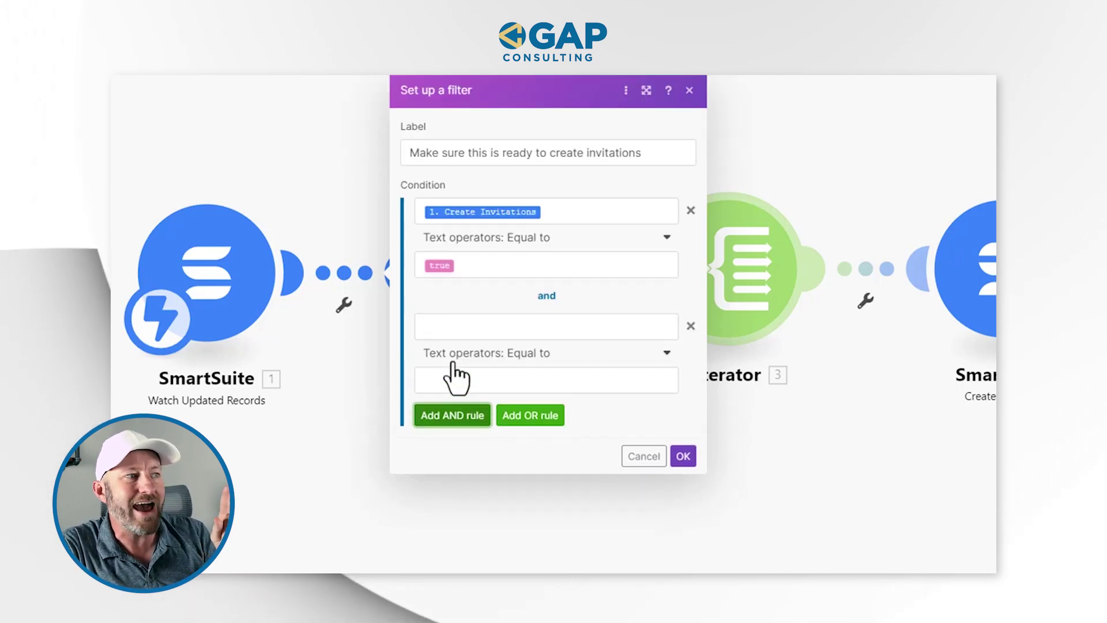
left_click(492, 326)
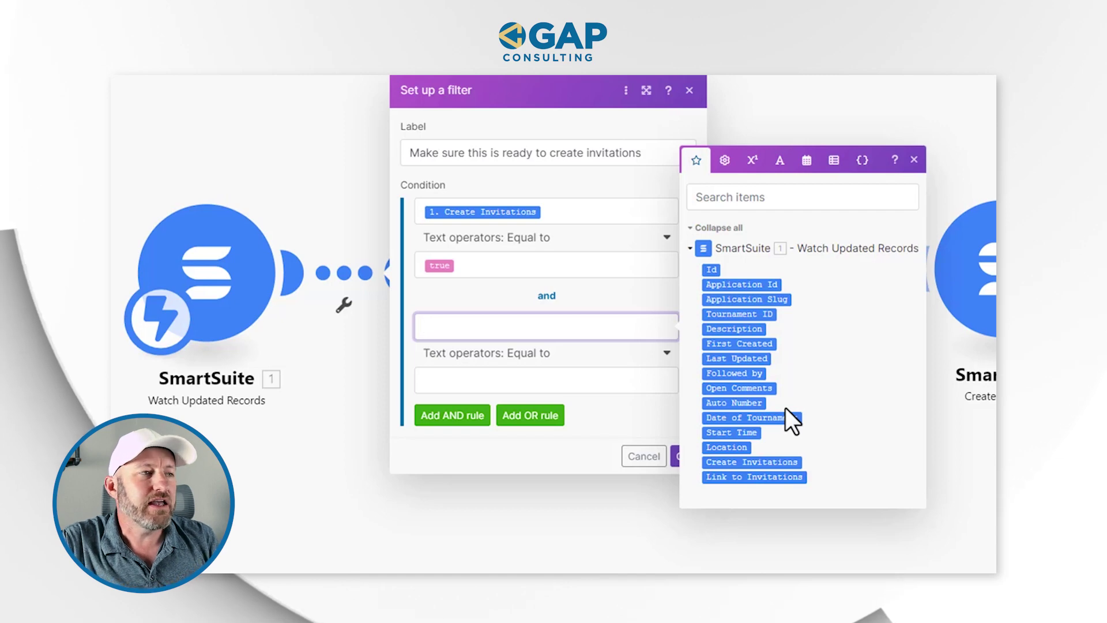
left_click(774, 476)
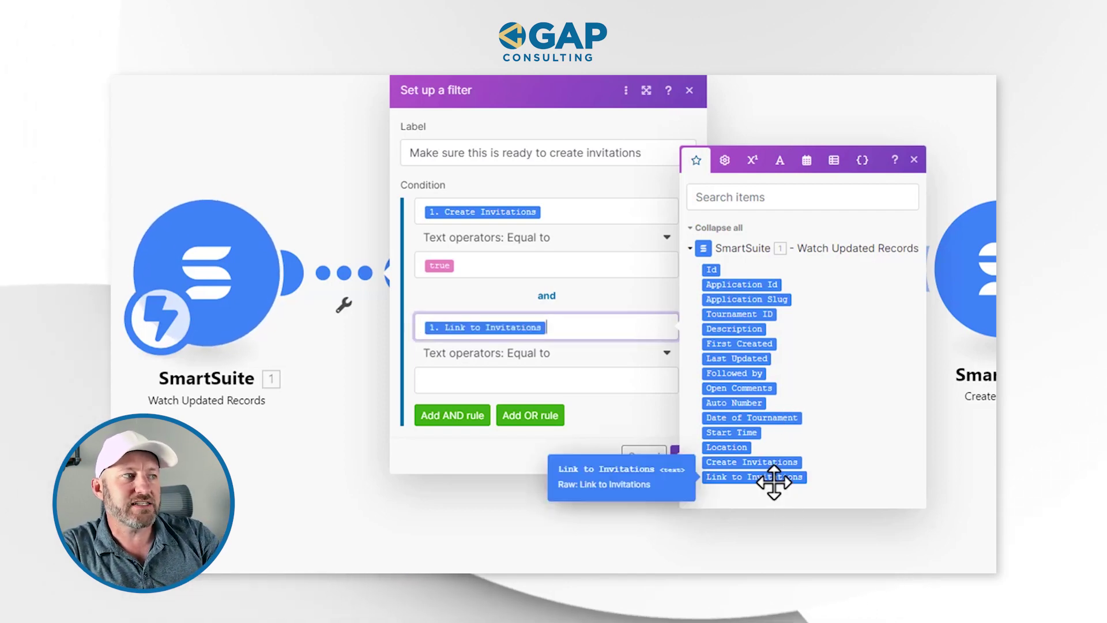
left_click(552, 354)
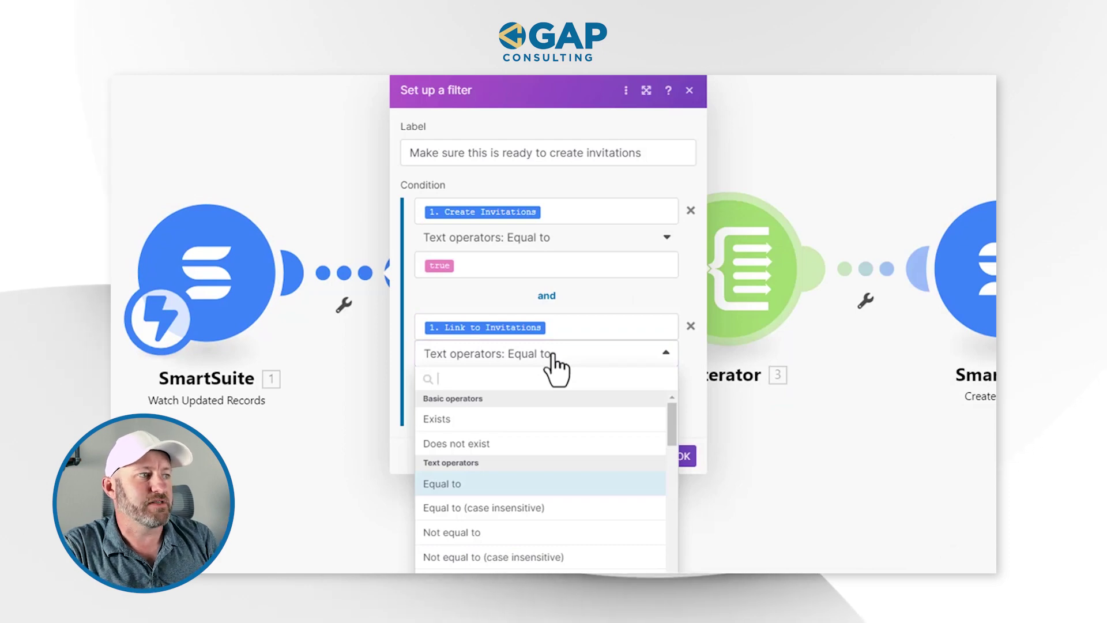
left_click(518, 445)
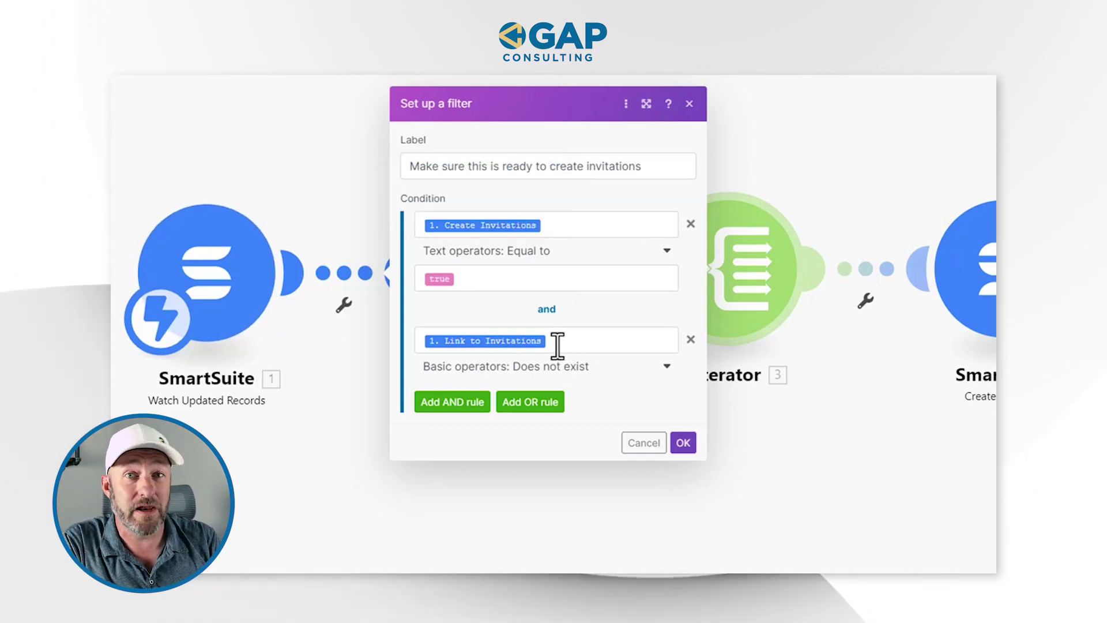
left_click(683, 443)
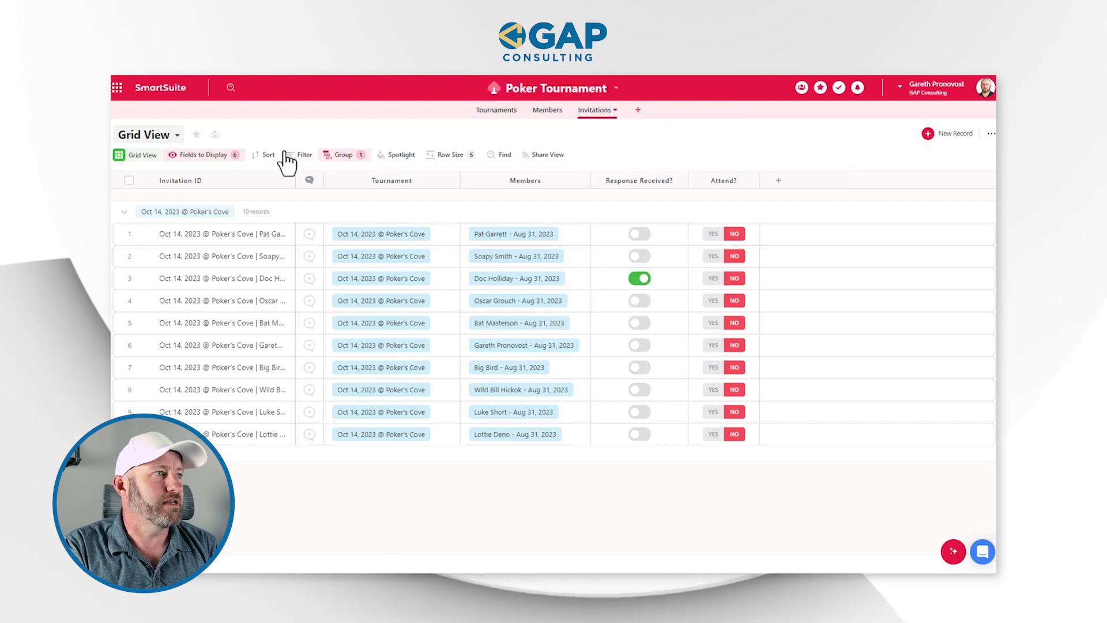
- In SmartSuite, mark Create Invitations for the Apr 16, 2024 tournament in the Tournaments table
left_click(506, 114)
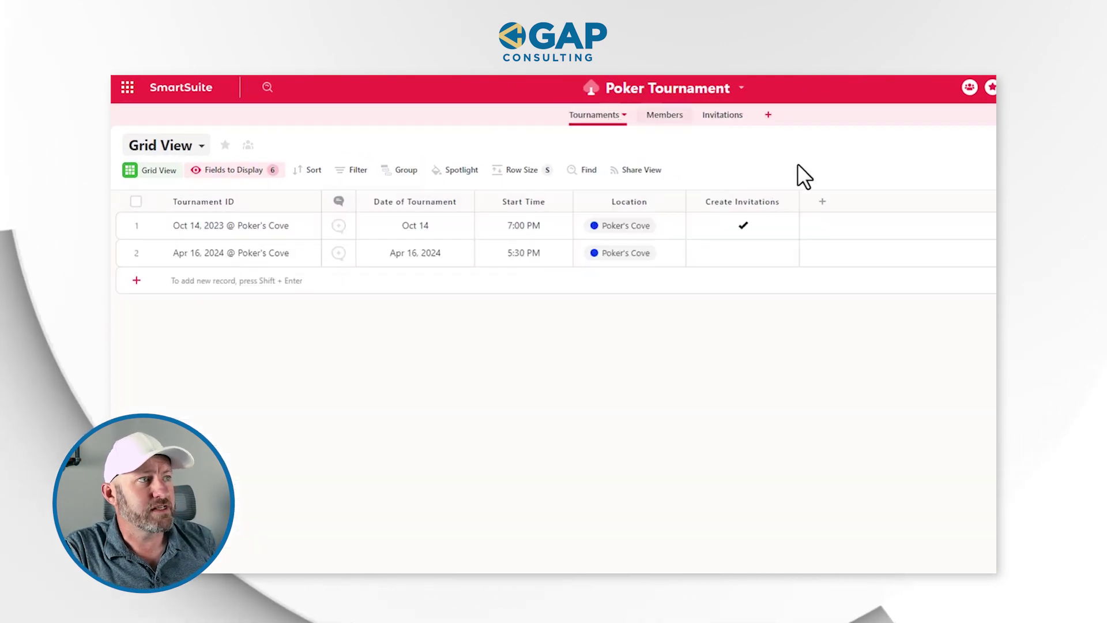
left_click(741, 254)
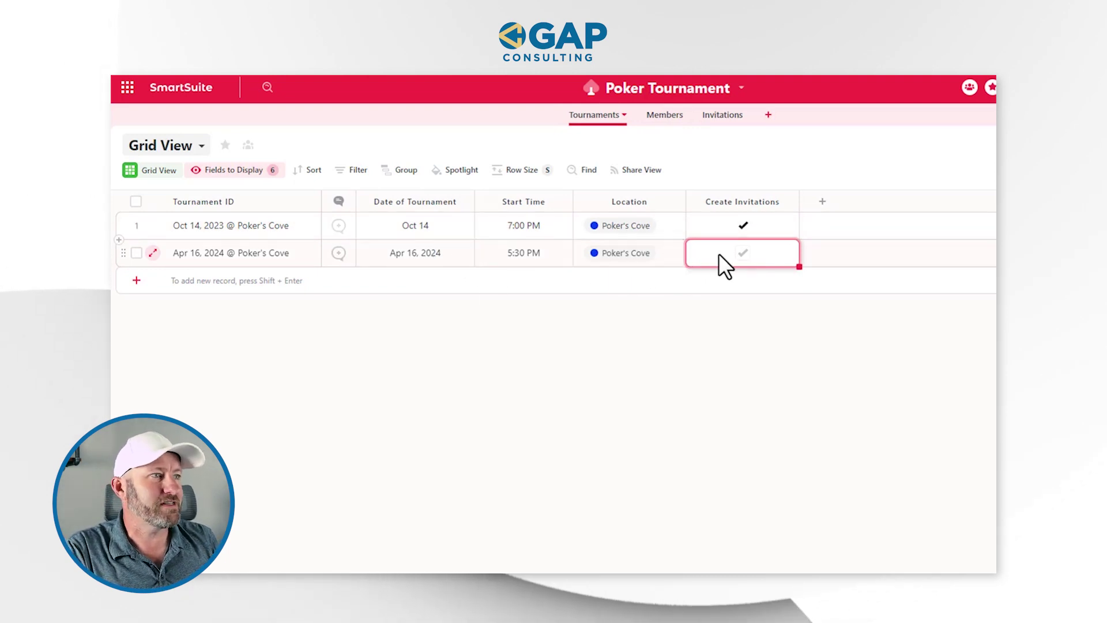
left_click(742, 254)
left_click(781, 437)
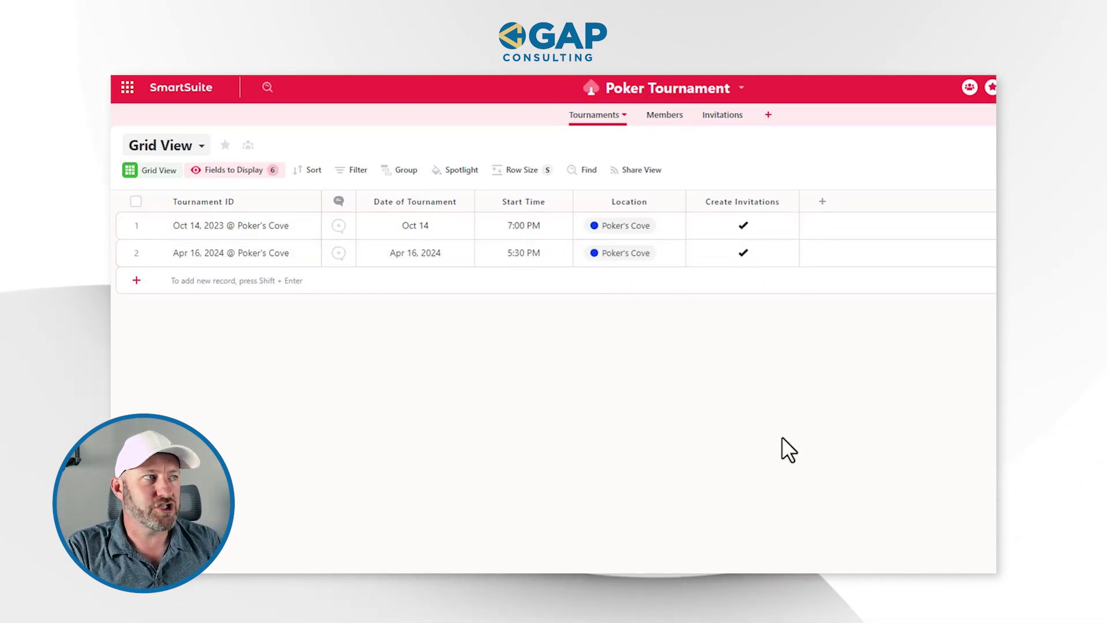
- Review the Members table and check the Invitations table for new invitation records
left_click(665, 115)
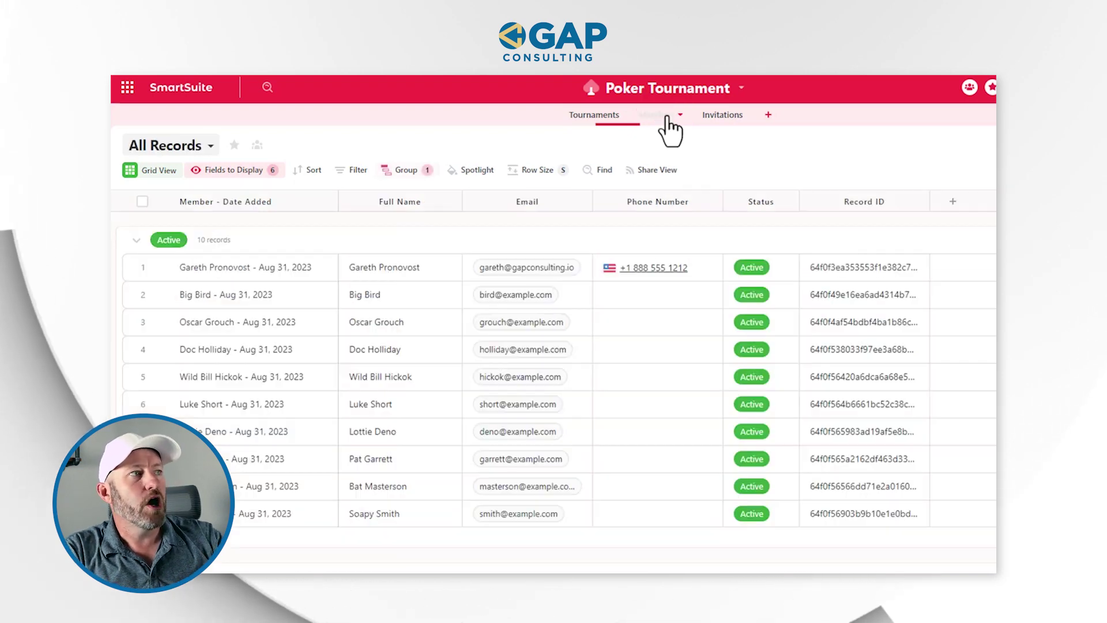
left_click(759, 323)
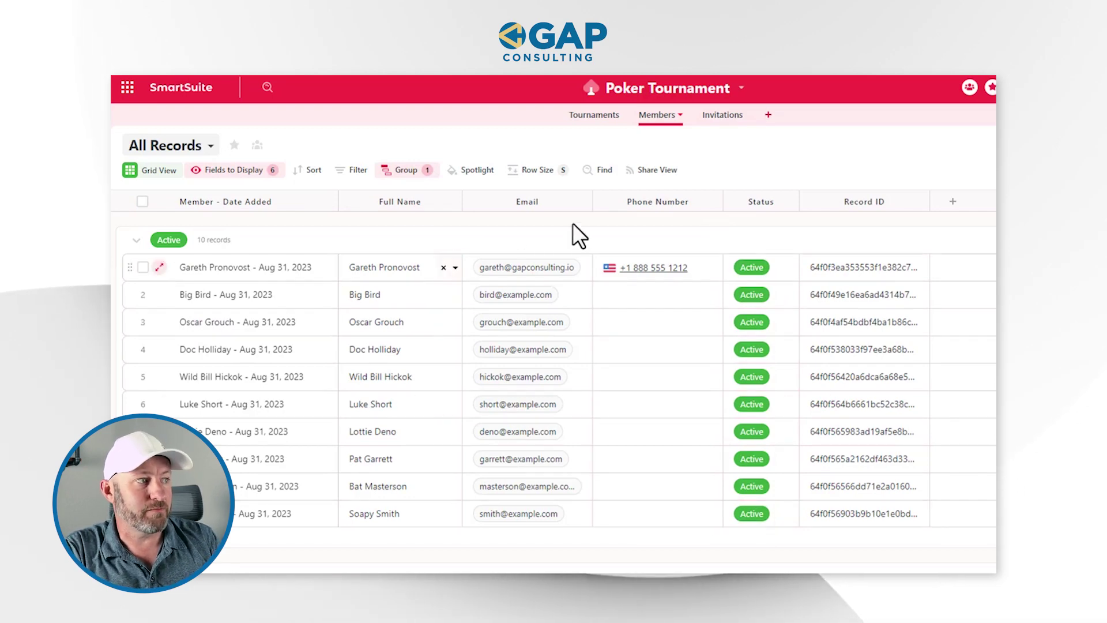
left_click(724, 115)
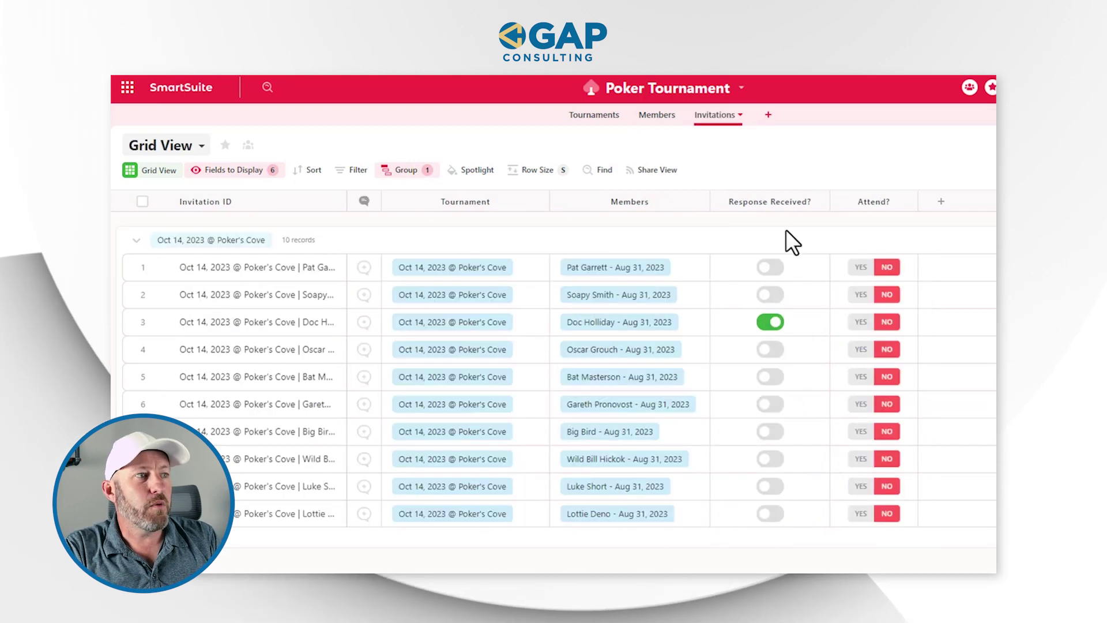
left_click(791, 319)
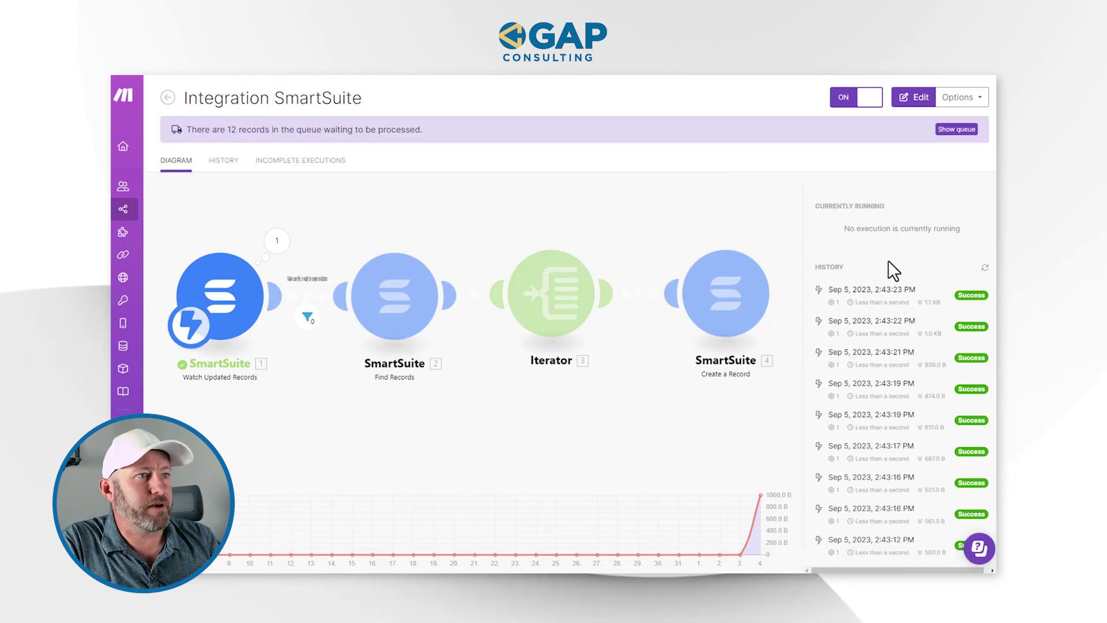
- In Make, open the 2:40:34 PM run from the scenario history, inspect its filter conditions, and return to the diagram
scroll(891, 300, "down", 5)
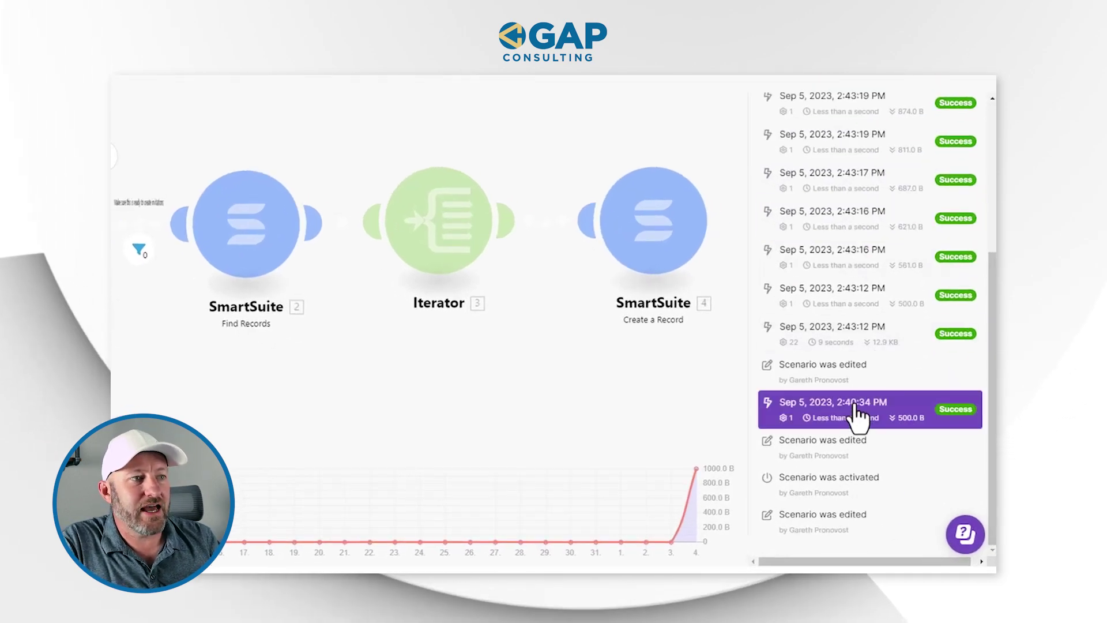
left_click(857, 411)
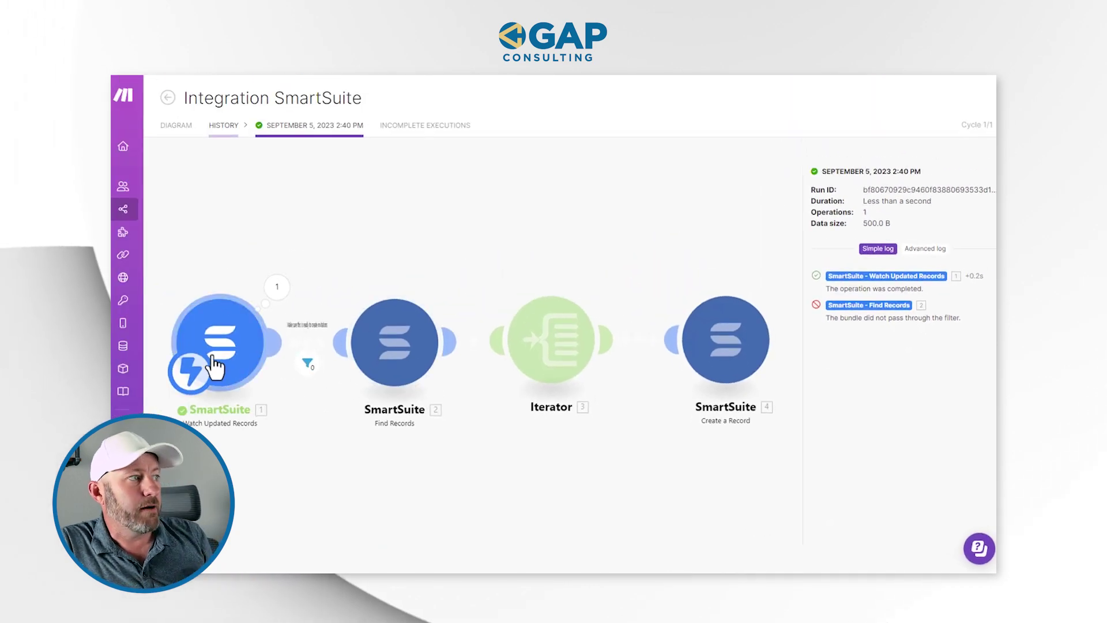
left_click(307, 363)
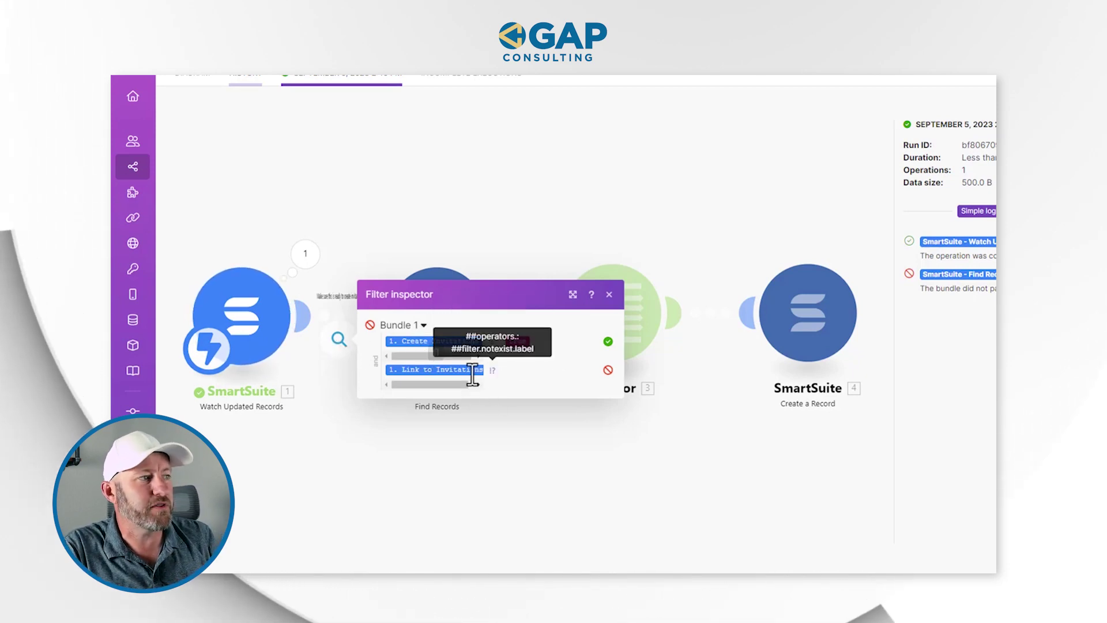
left_click(424, 262)
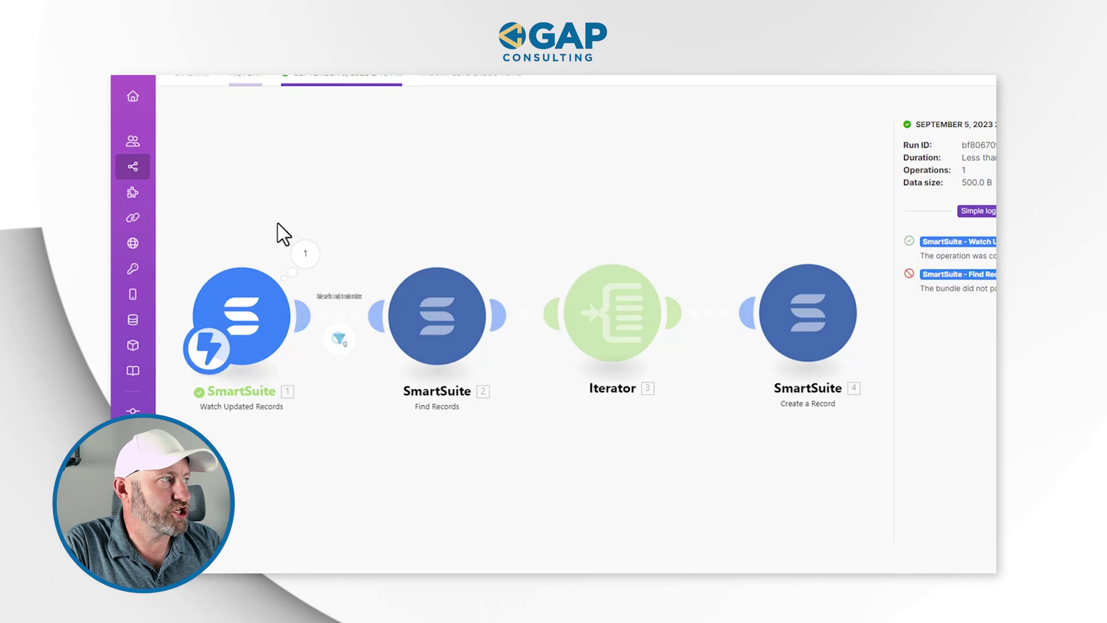
left_click(194, 73)
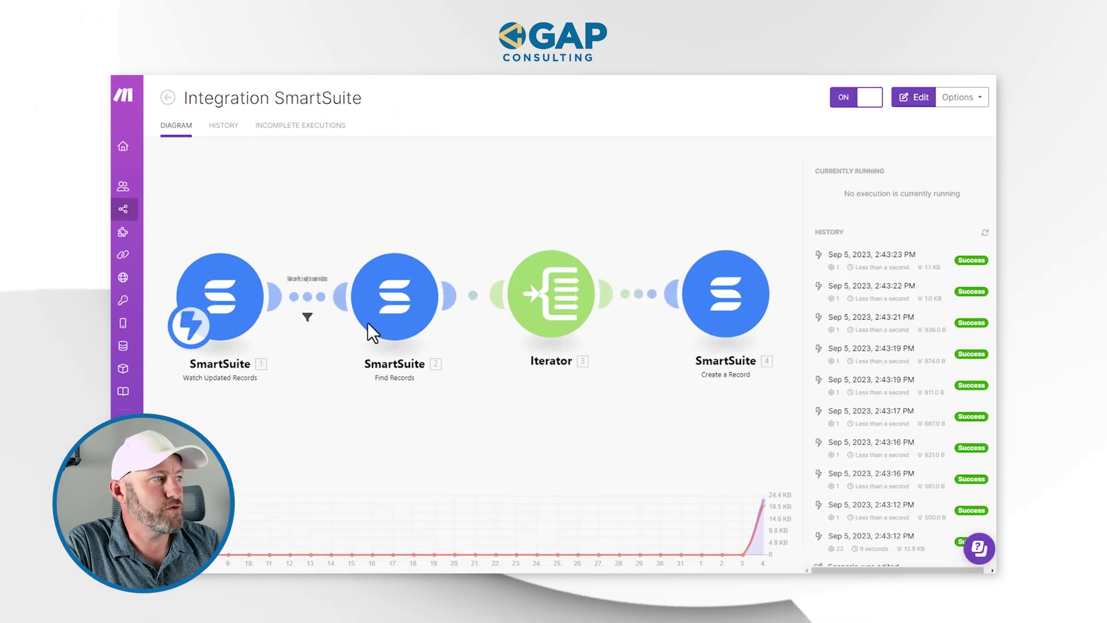
- Open the filter before Find Records for editing and review the Link to Invitations rule and its available operators
left_click(311, 299)
left_click(377, 320)
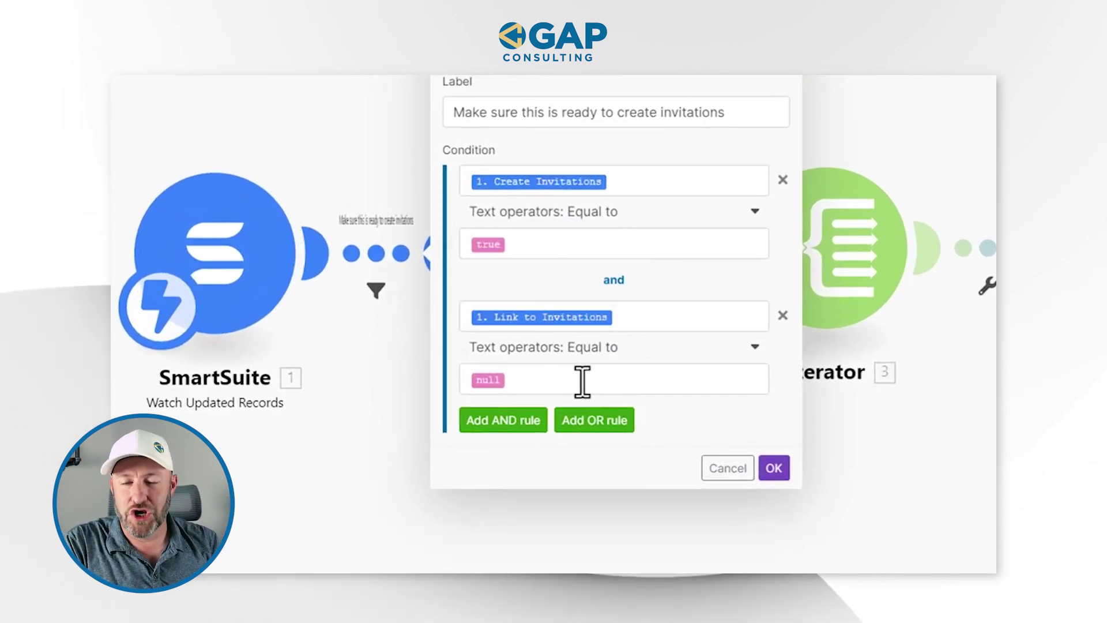
left_click(590, 353)
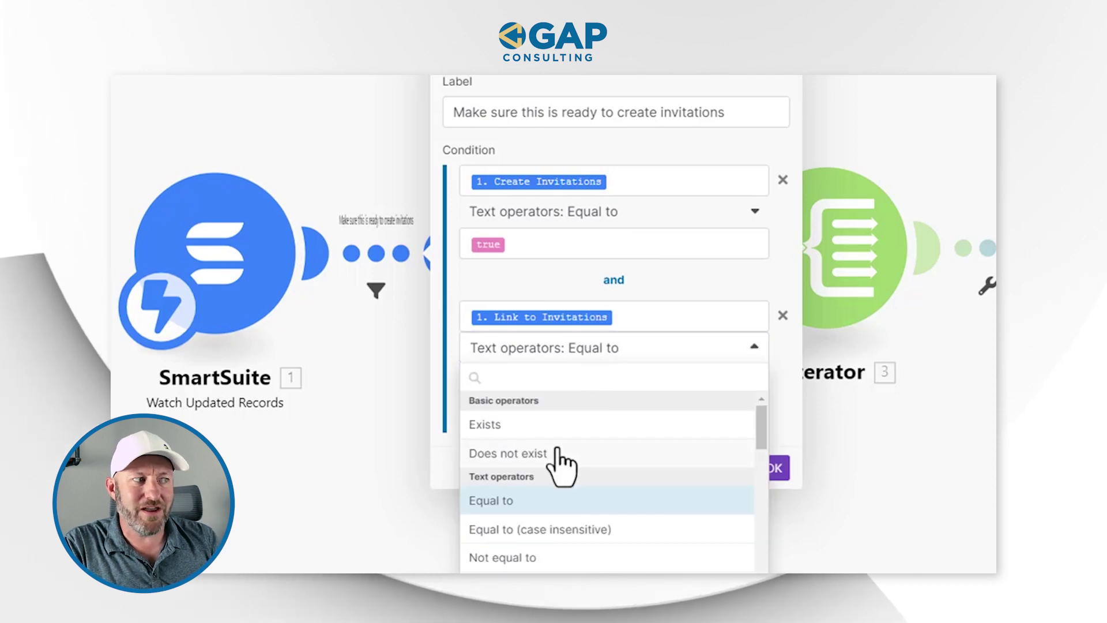
left_click(656, 280)
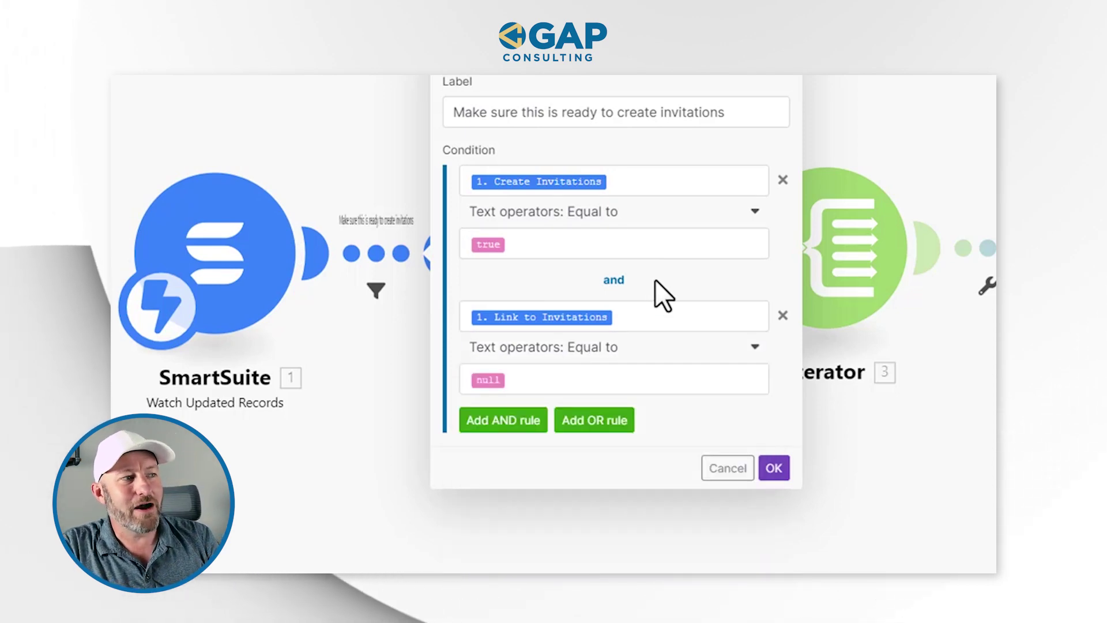
left_click(774, 468)
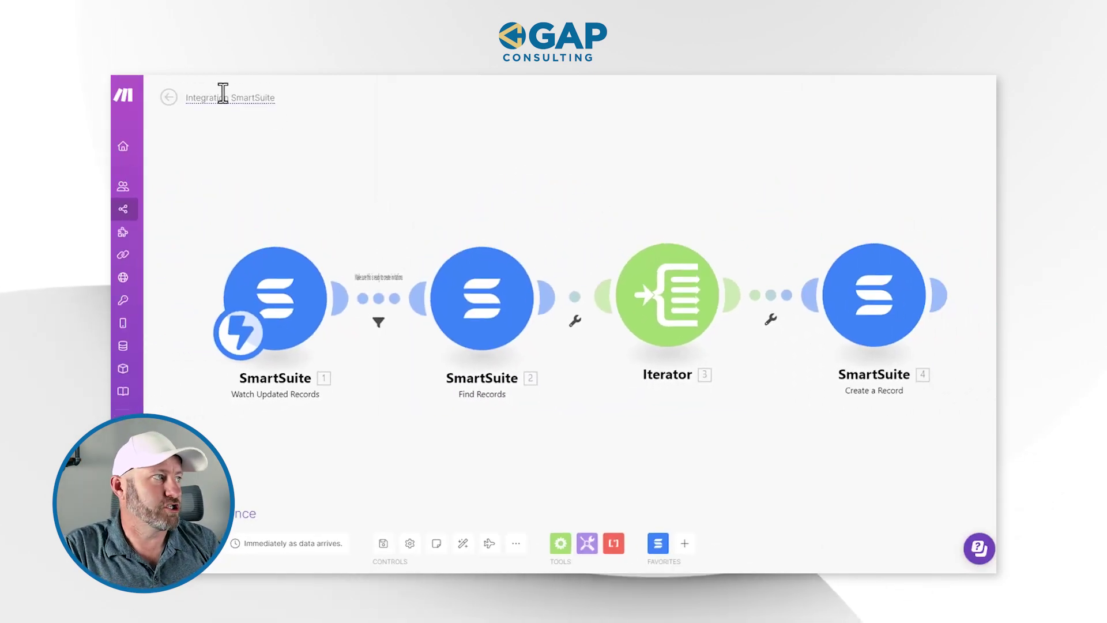
- Open the 22-operation run of 2:43:12 PM from the history and examine the Tournament ID in the Watch Updated Records output
left_click(169, 102)
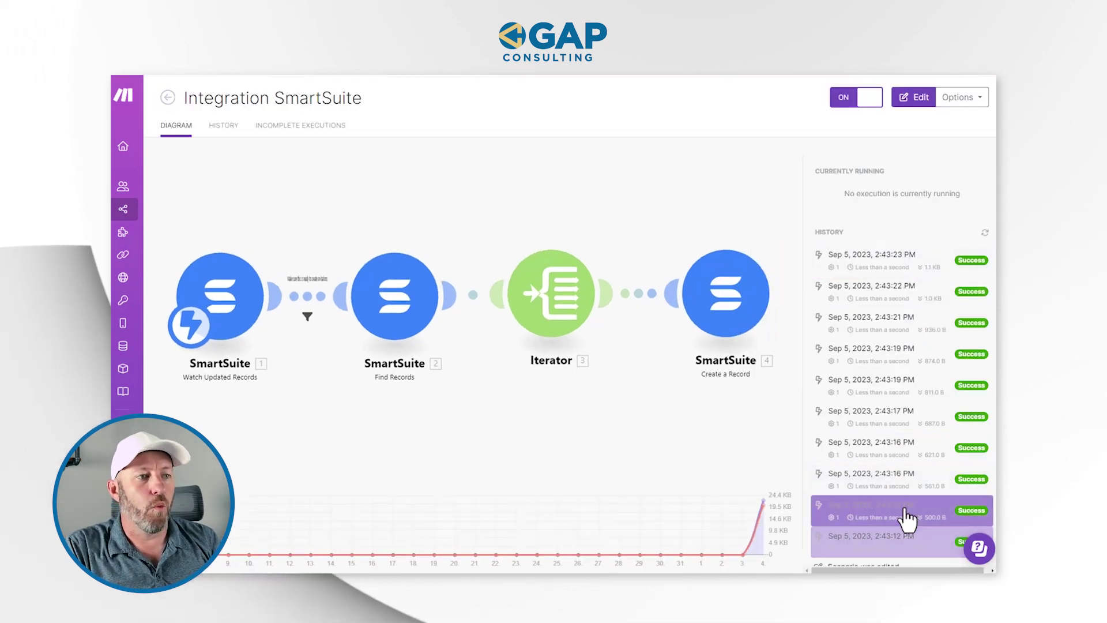
scroll(907, 507, "down", 3)
scroll(882, 536, "up", 3)
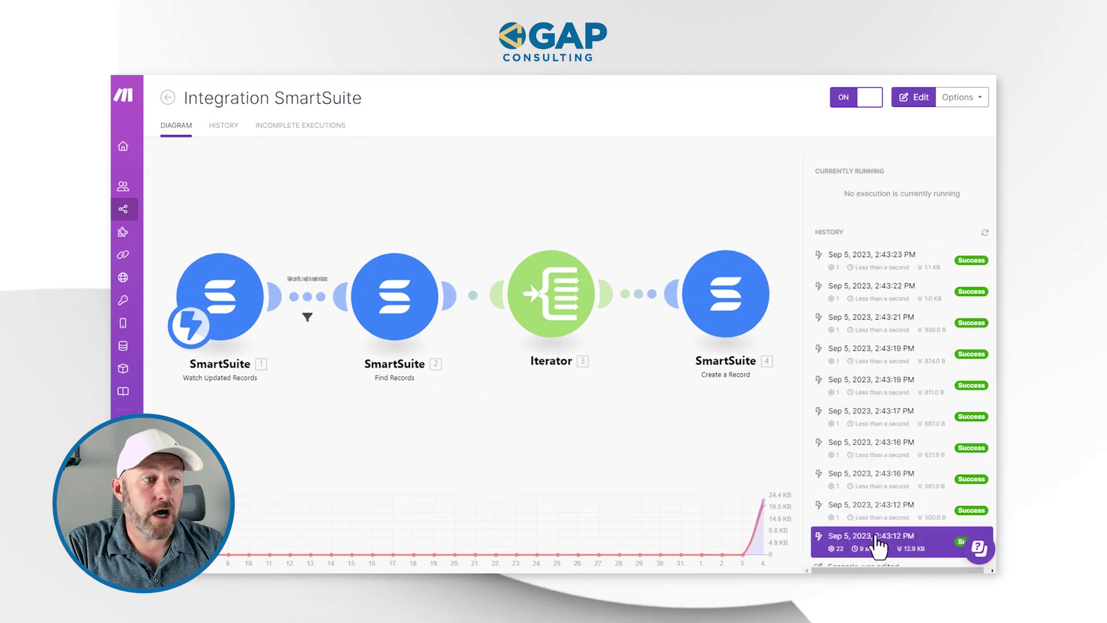
left_click(877, 544)
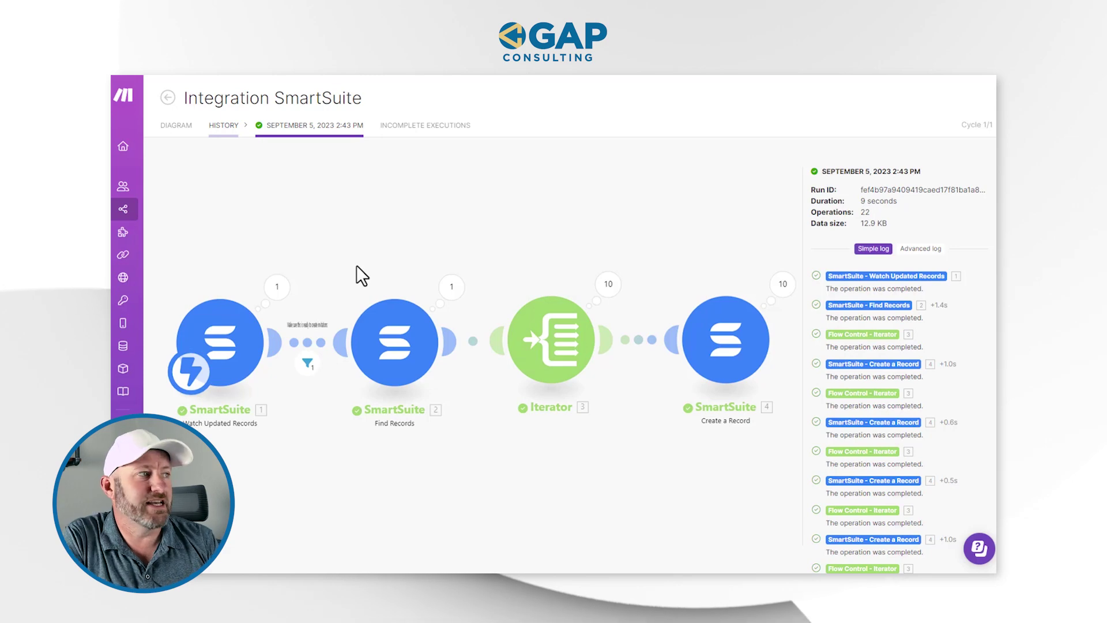
left_click(277, 288)
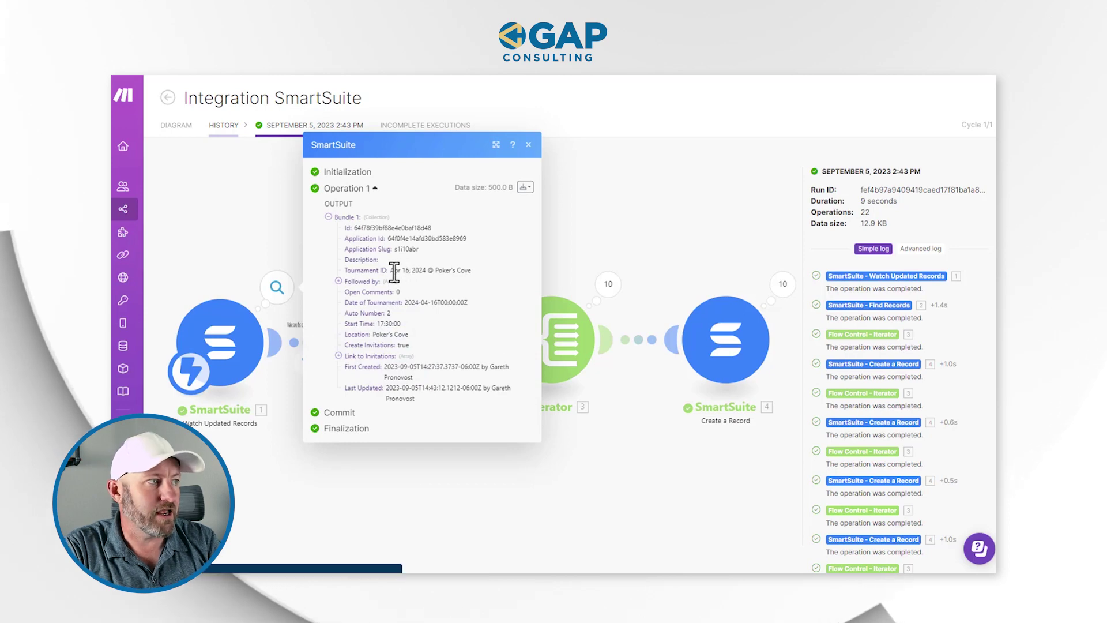
left_click_drag(392, 271, 476, 271)
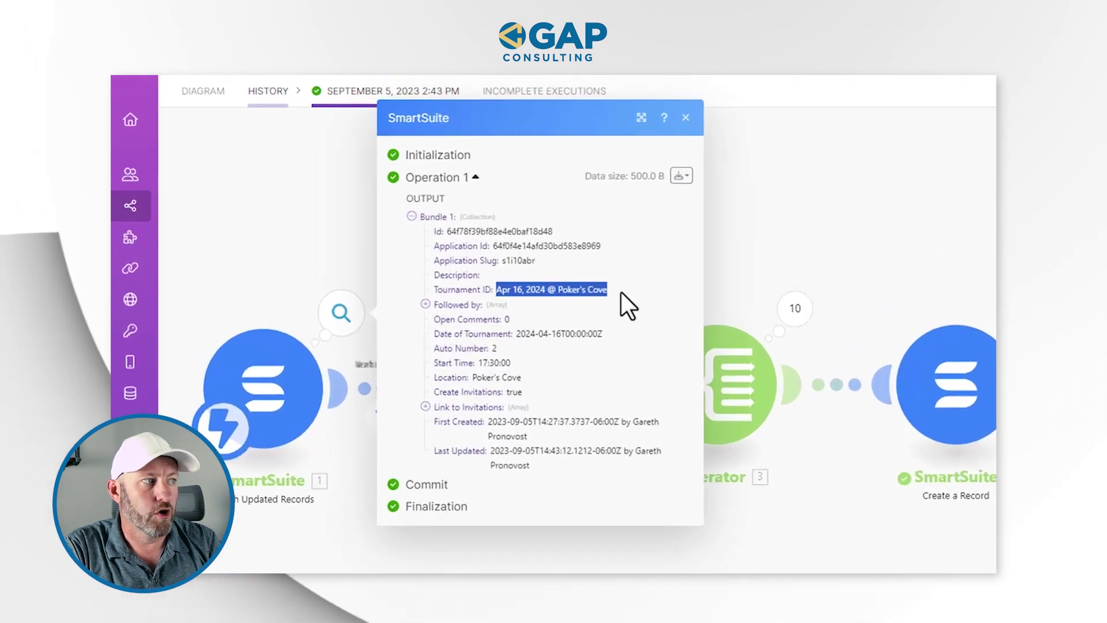
left_click(729, 247)
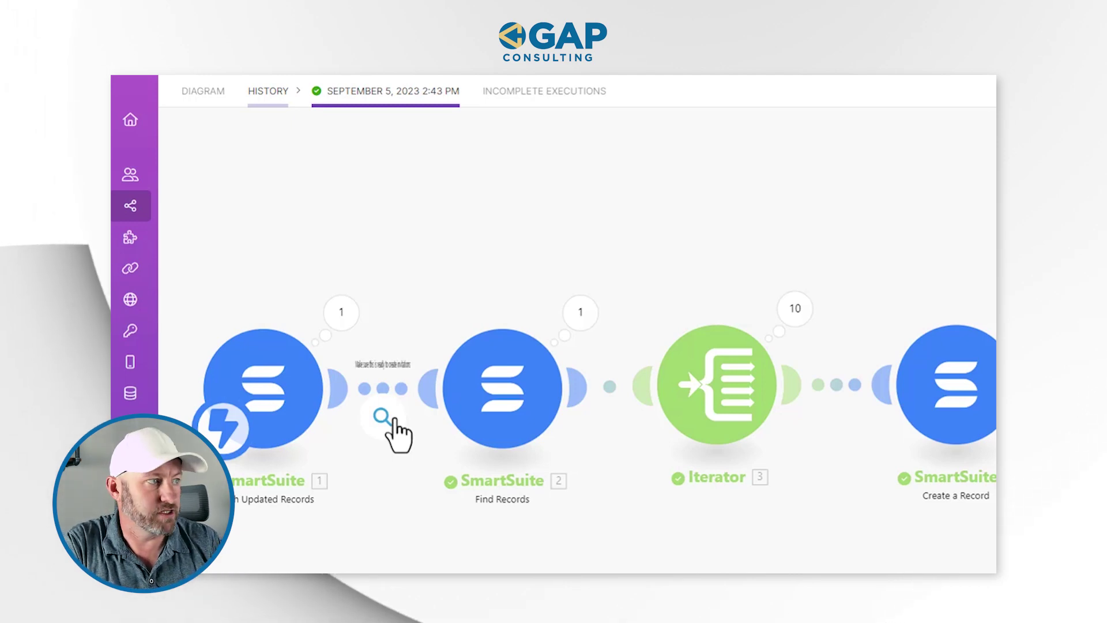
- Inspect the Find Records module's mappings and read through the member bundles in its output
left_click(496, 396)
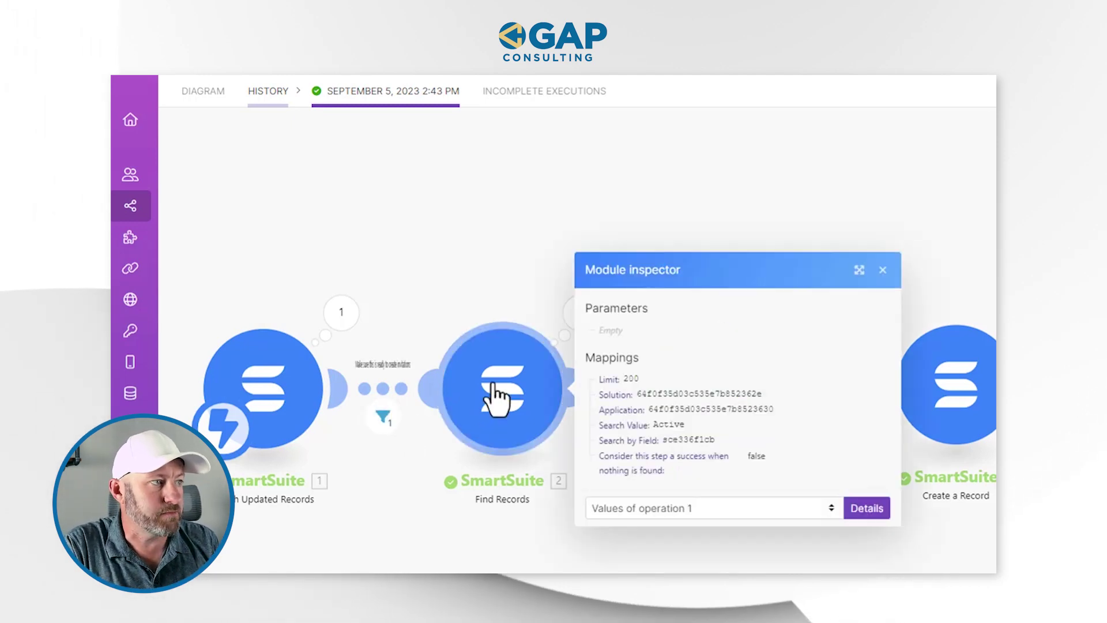
left_click(477, 234)
left_click(580, 313)
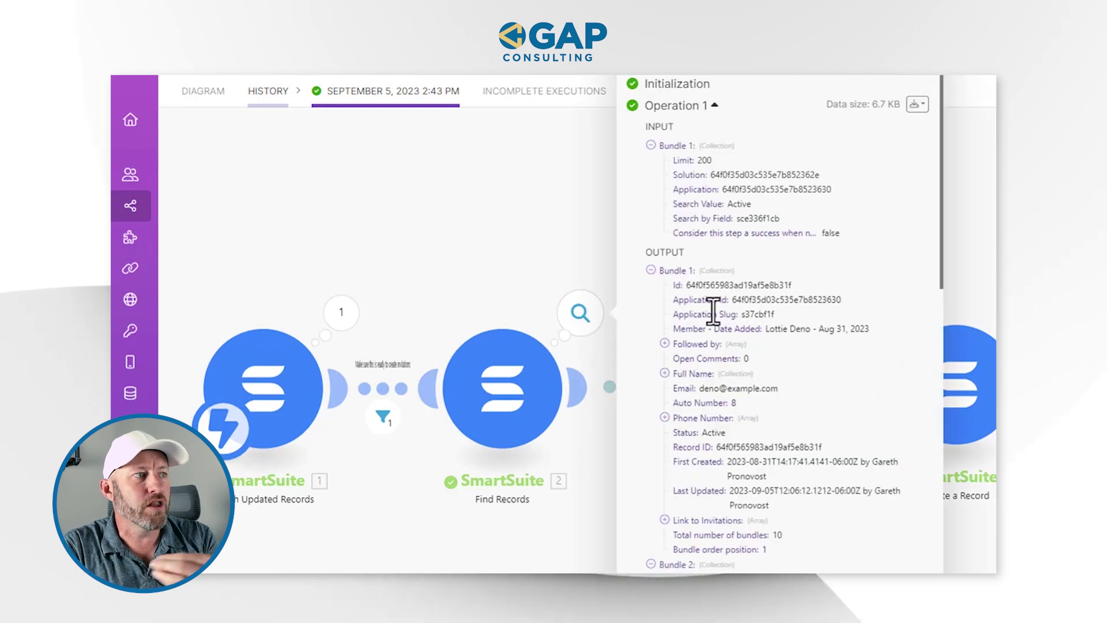
scroll(744, 316, "down", 8)
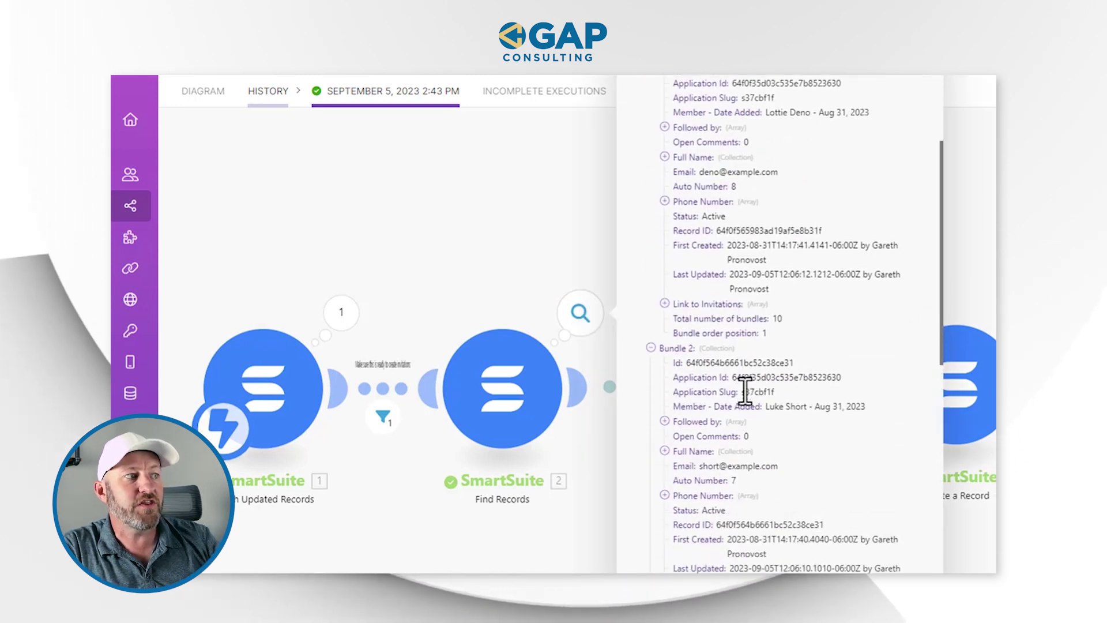
scroll(746, 404, "down", 5)
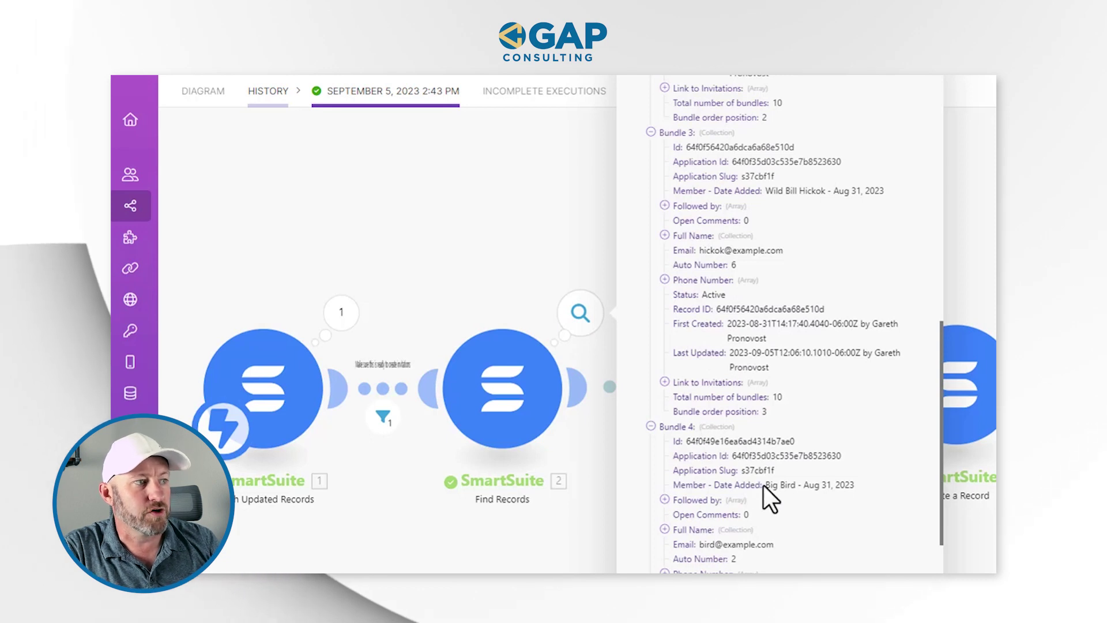
left_click_drag(764, 484, 841, 487)
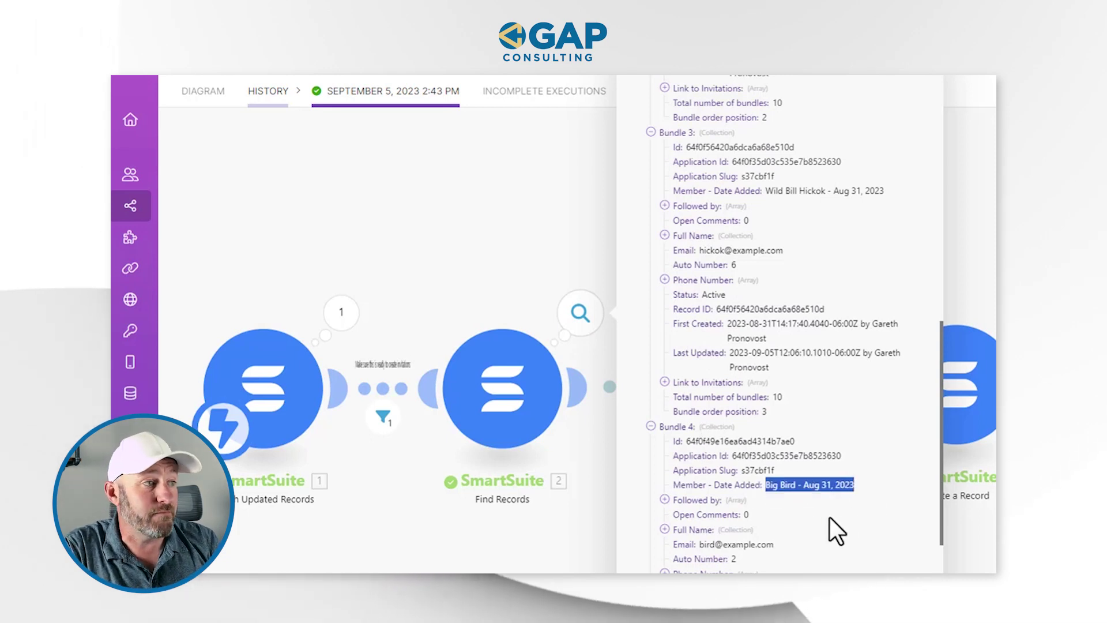
scroll(789, 487, "down", 3)
scroll(790, 484, "down", 7)
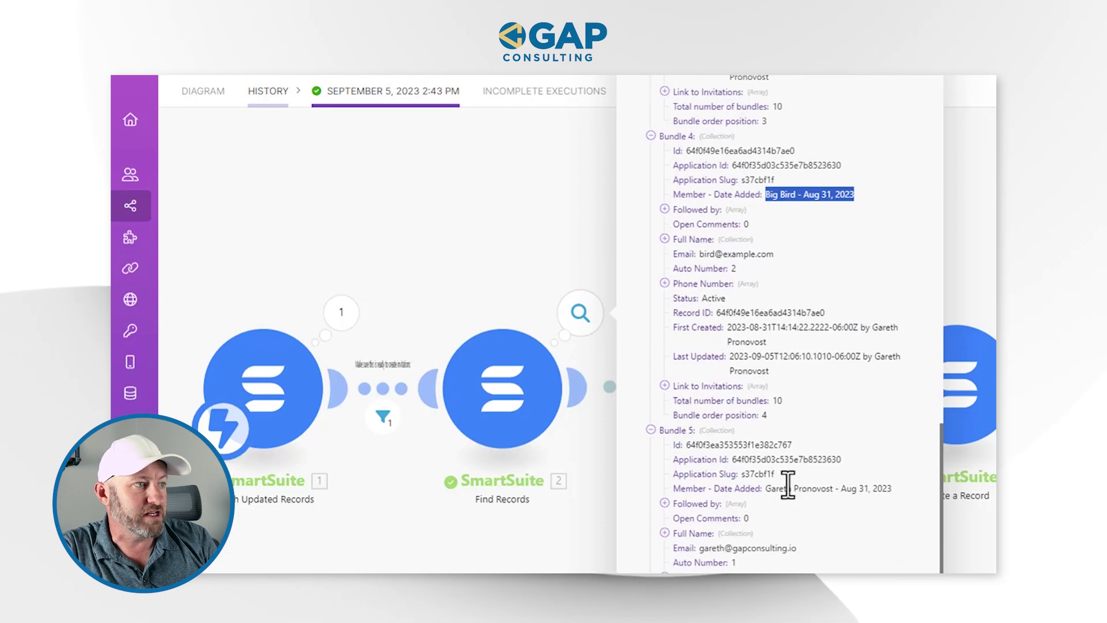
- Read bundles 5 and 6 in the Find Records output, expanding bundle 6, and close the module's output
scroll(770, 490, "down", 8)
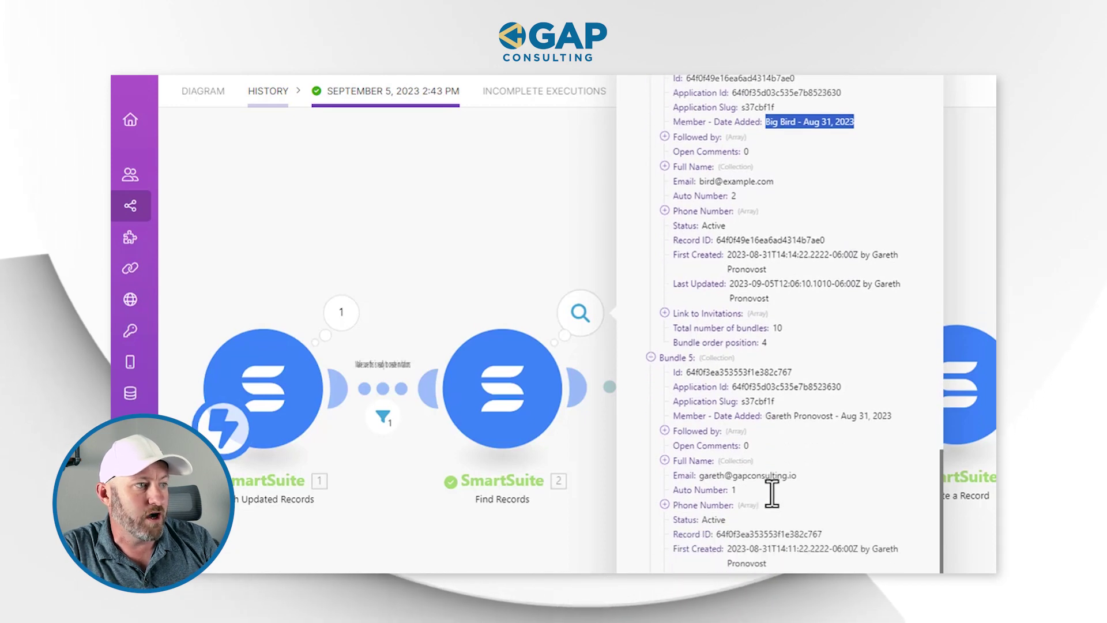
left_click(651, 449)
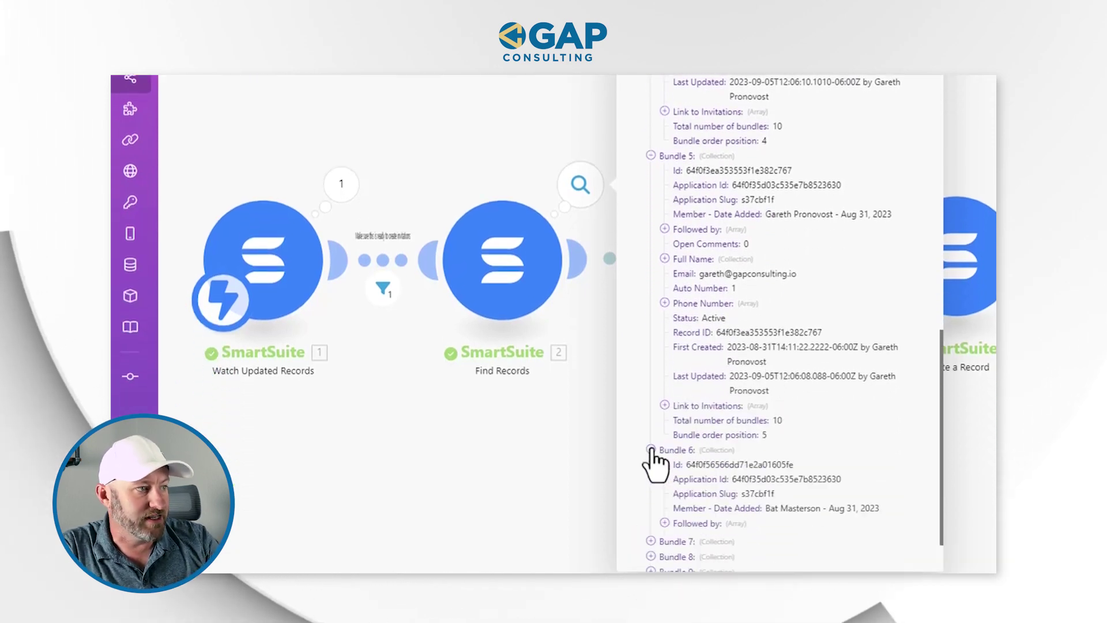
scroll(743, 415, "down", 5)
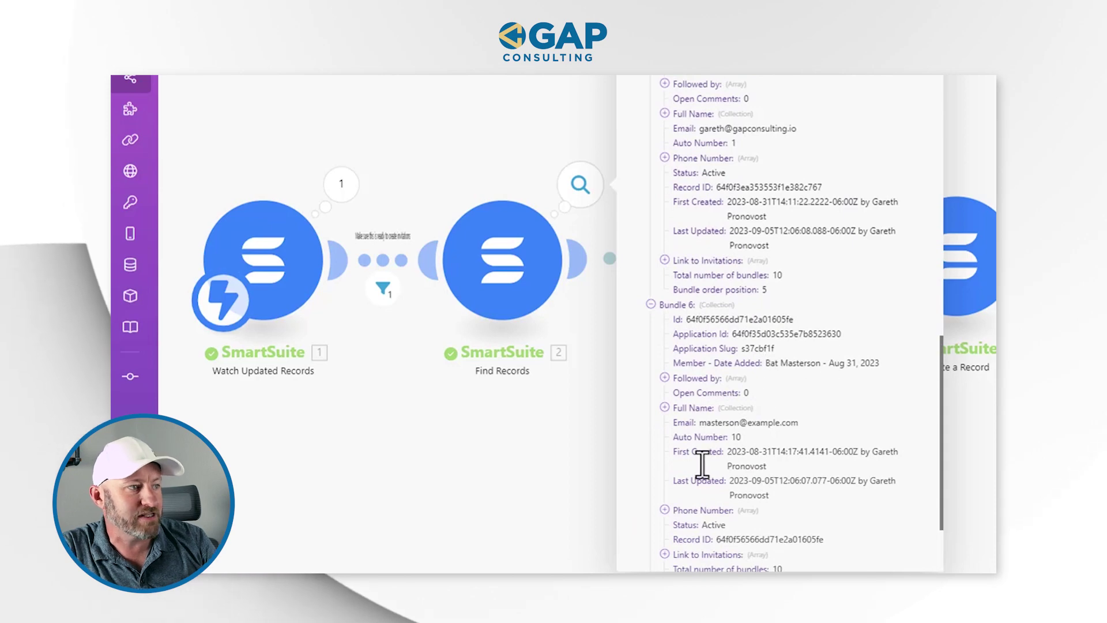
scroll(694, 483, "down", 5)
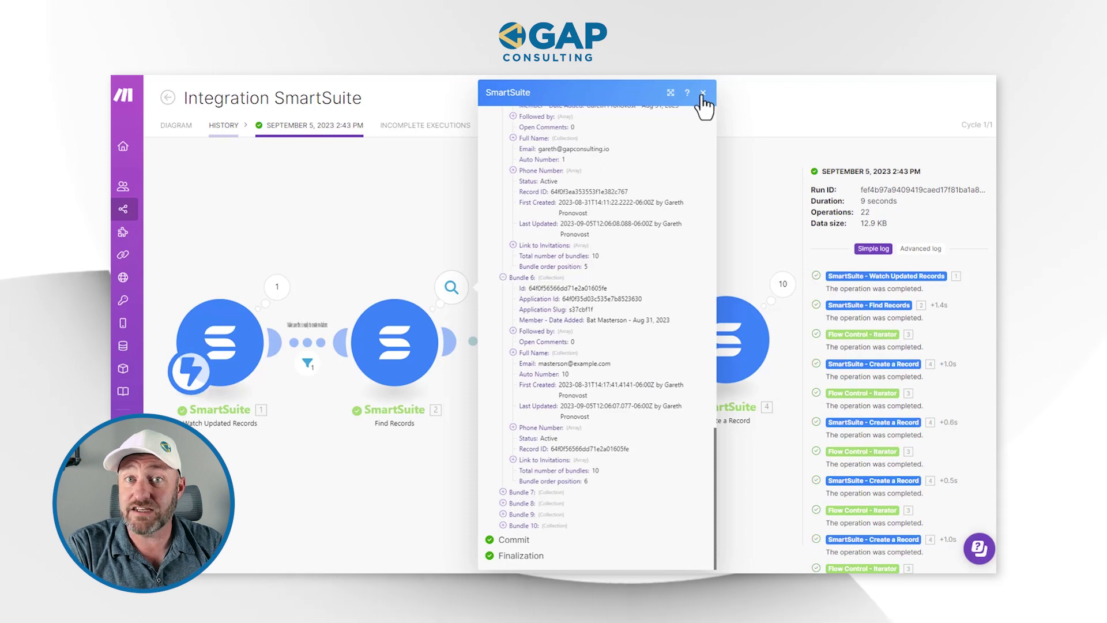
left_click(703, 93)
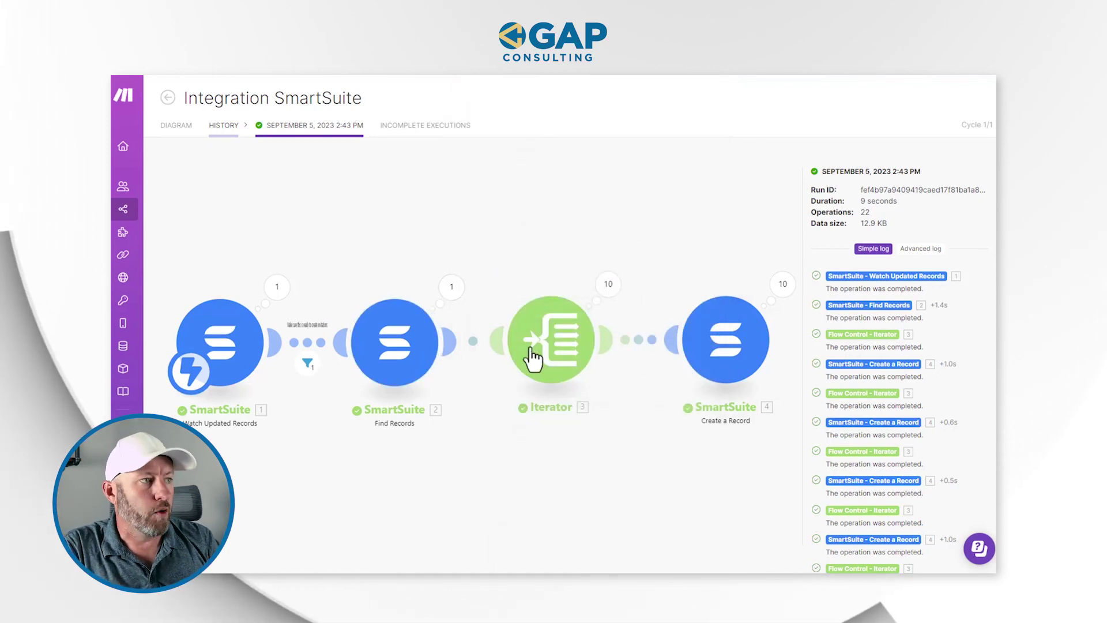
- Review the Iterator's operations, and expand Operation 1 in the output of the Create a Record module
left_click(606, 285)
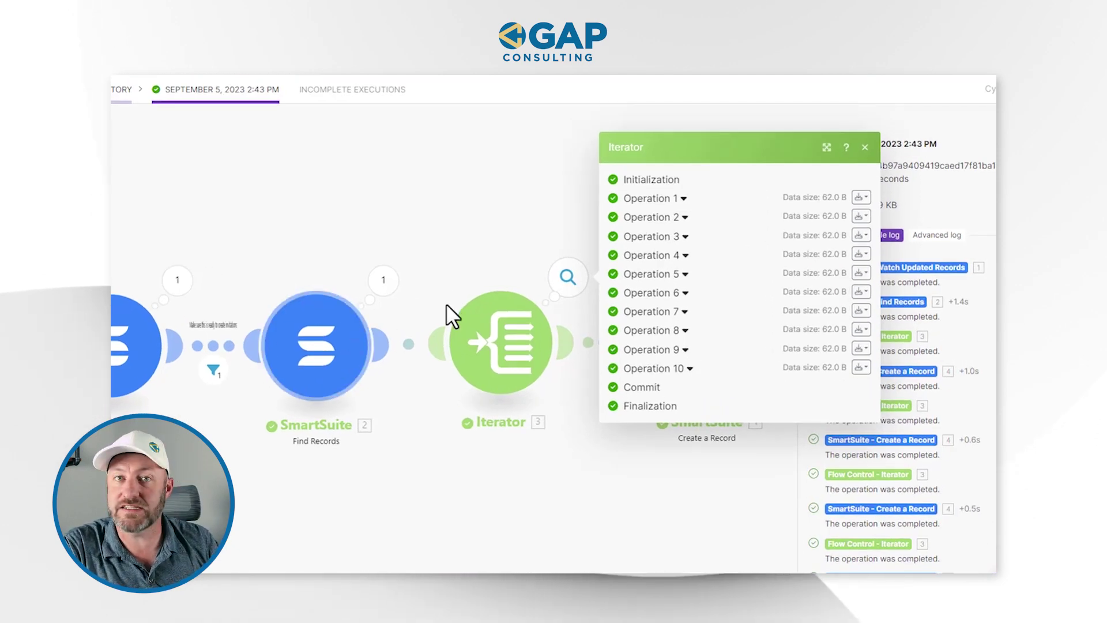
left_click(864, 147)
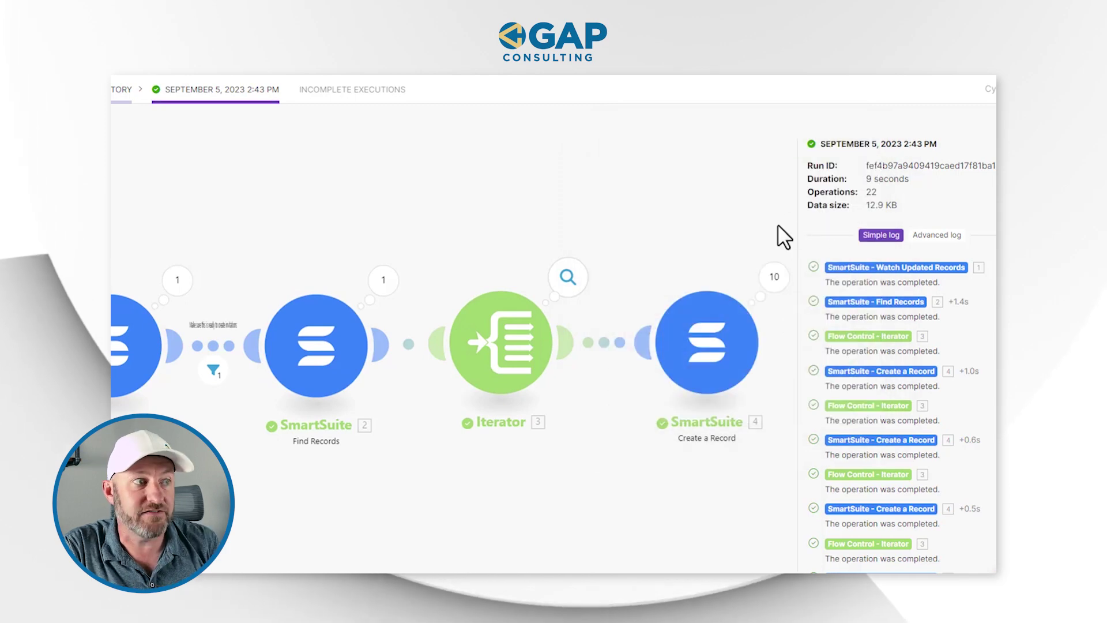
left_click(773, 280)
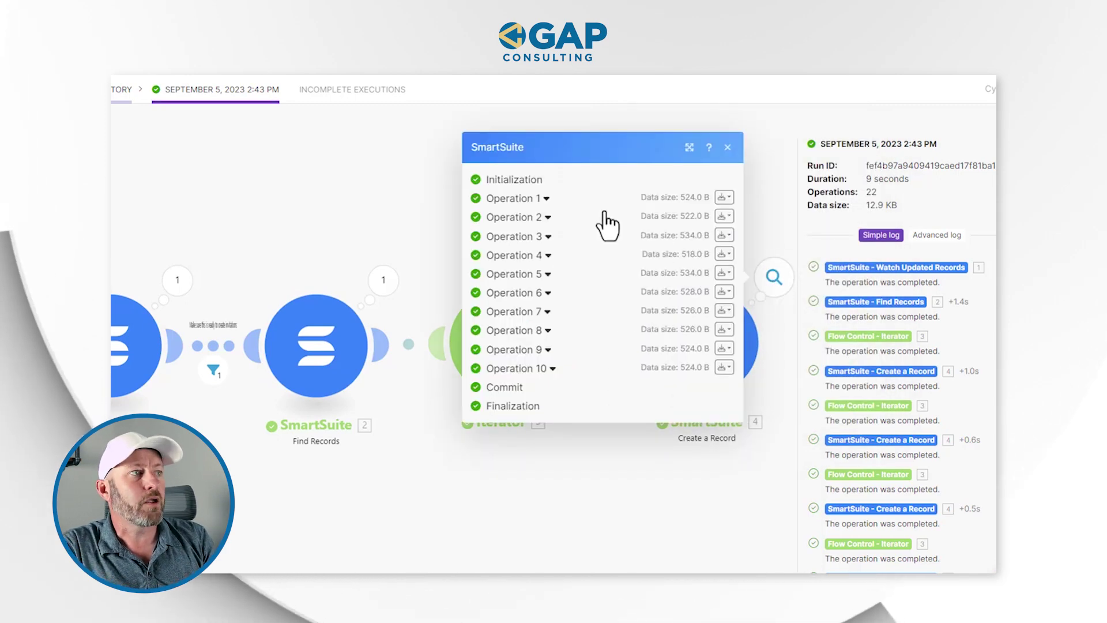
left_click(547, 199)
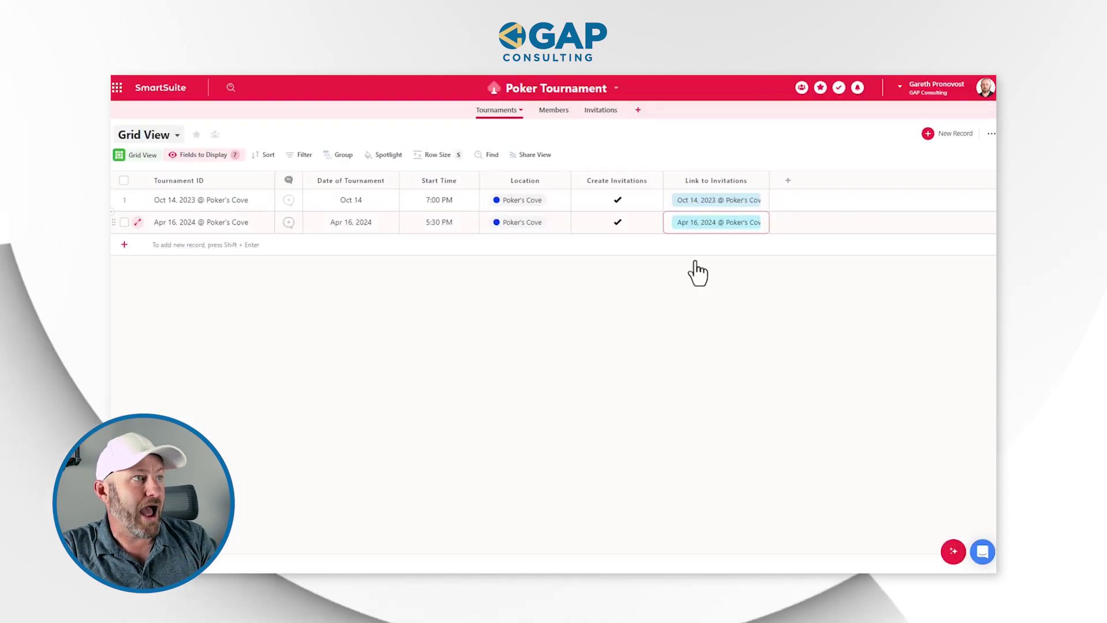
- Switch to SmartSuite and widen the Link to Invitations column in the Tournaments table to show the full invitation names
left_click(698, 271)
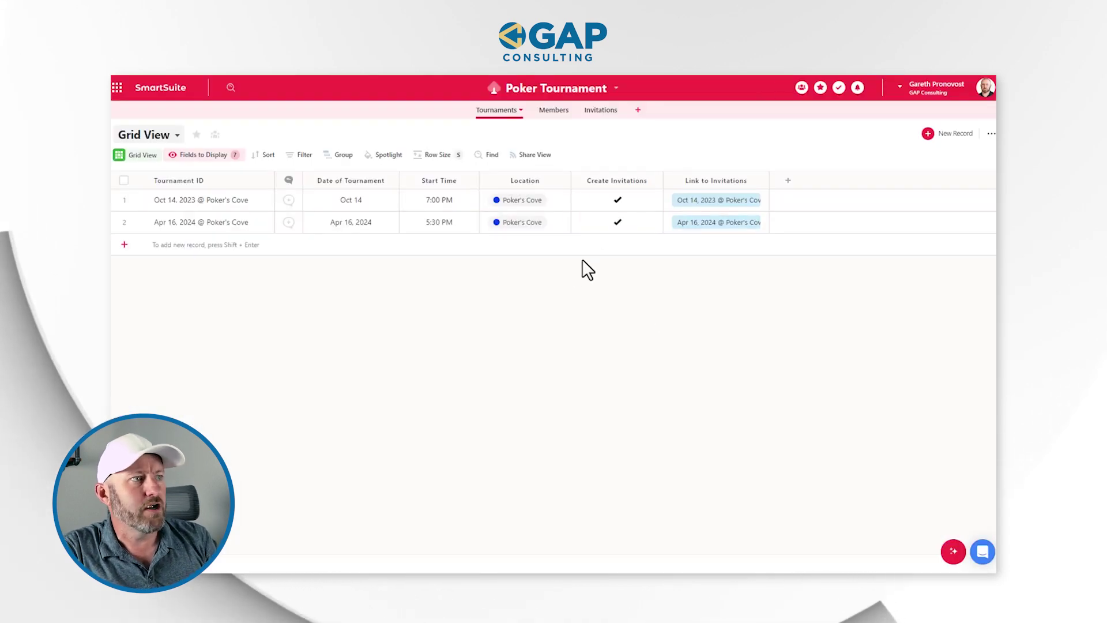
left_click_drag(770, 180, 891, 183)
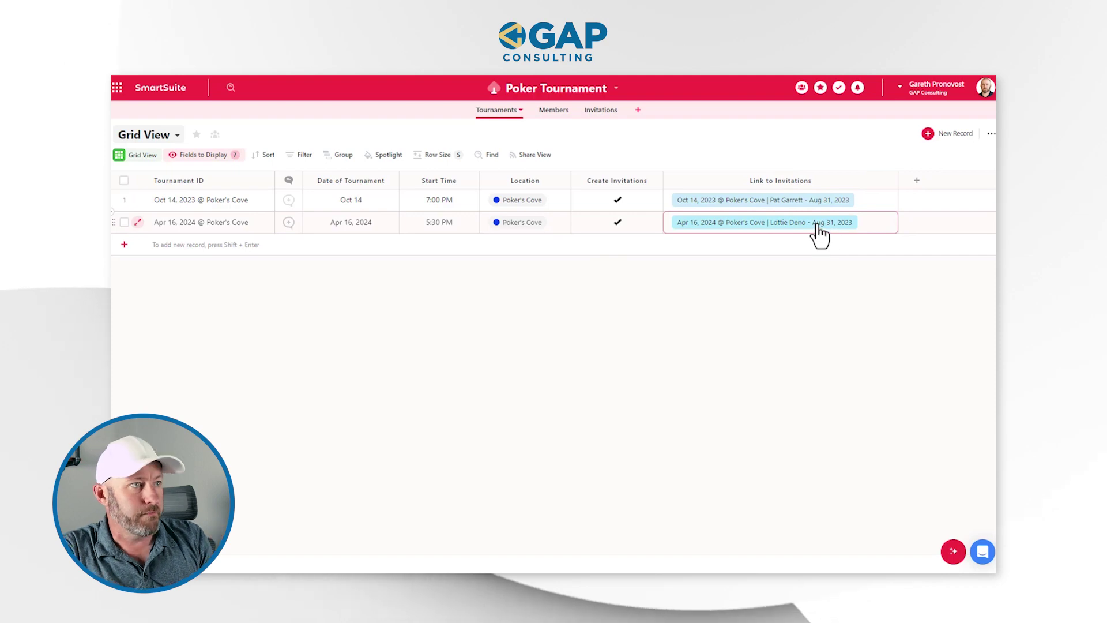
- Open the Invitations table and examine the invitation IDs and linked members in the Apr 16, 2024 @ Poker's Cove group
left_click(600, 109)
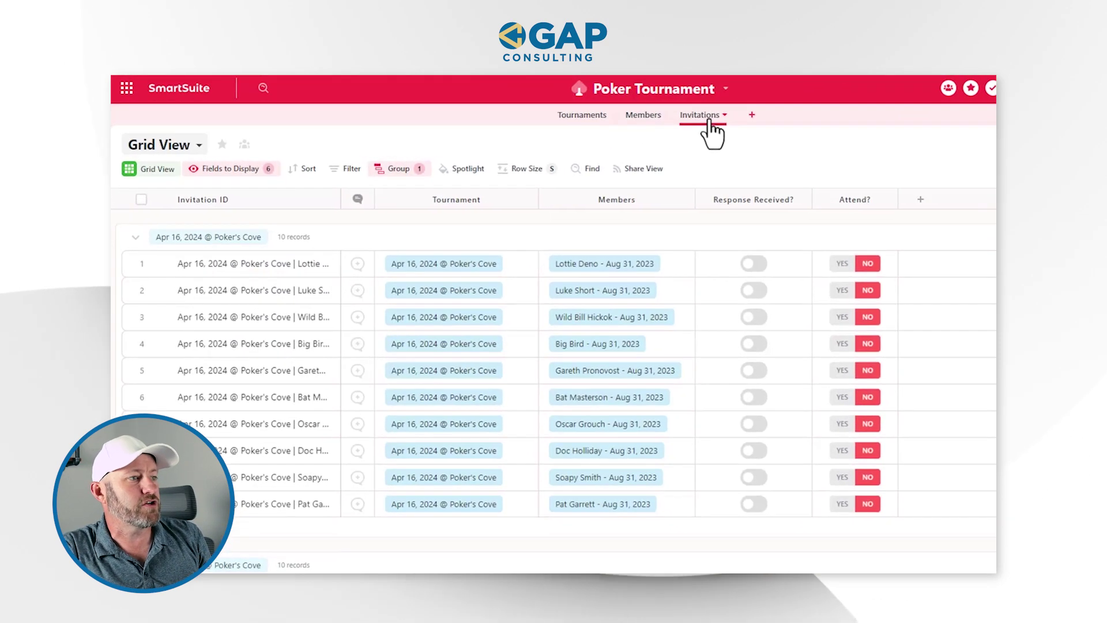
left_click(599, 317)
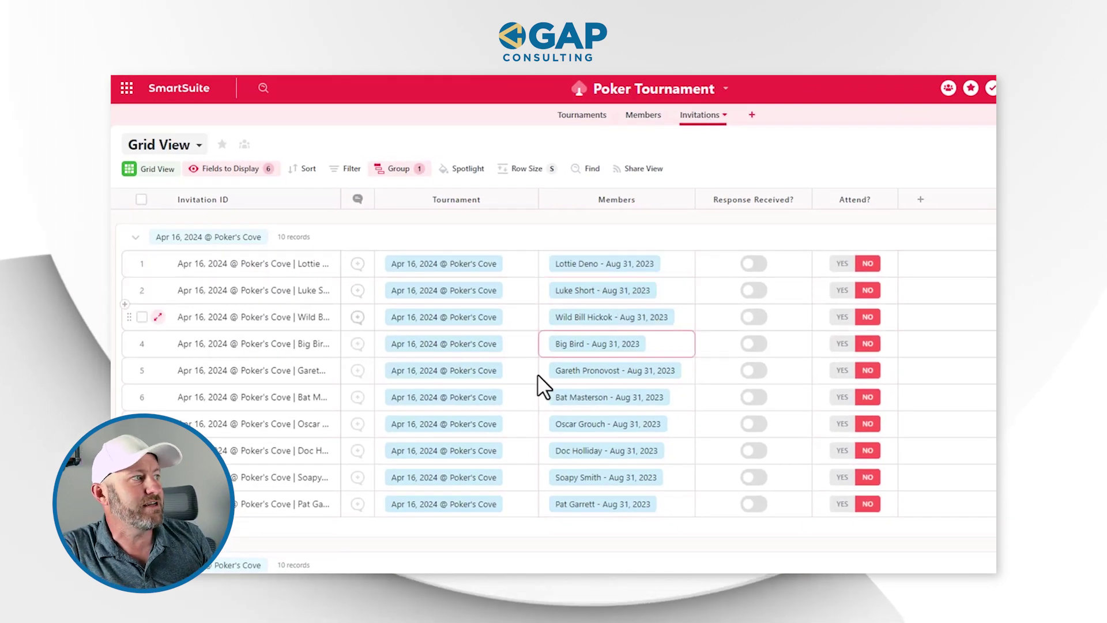
left_click(260, 294)
left_click(268, 459)
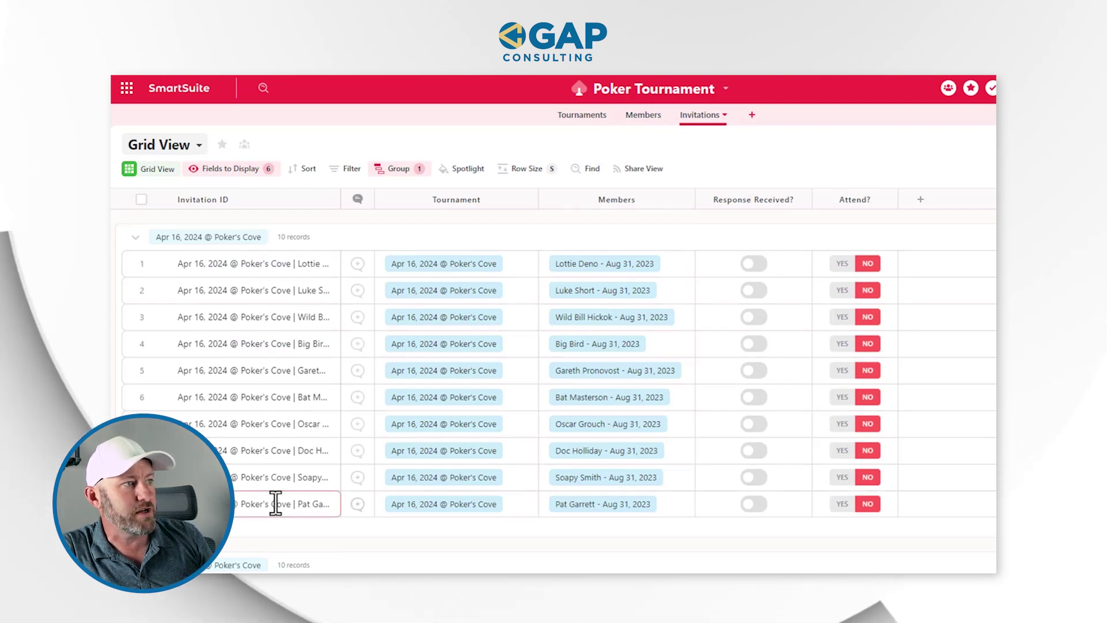
left_click(608, 317)
left_click(615, 505)
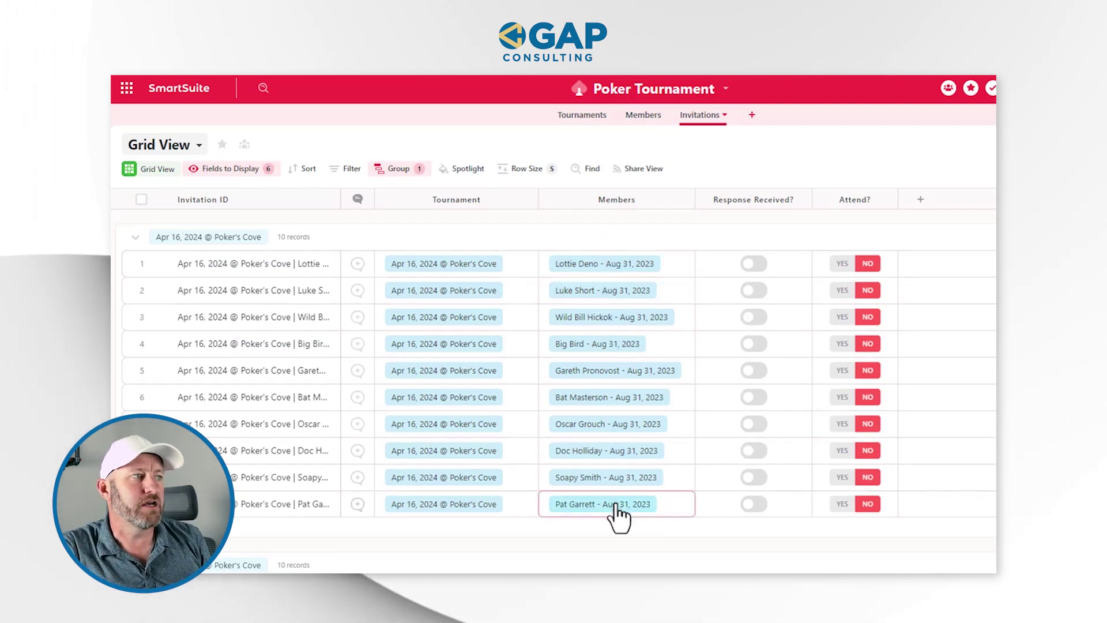
- Compare the active and inactive groups in the Members table, and return to the Invitations table
left_click(643, 115)
left_click(471, 379)
scroll(472, 379, "down", 4)
left_click(239, 383)
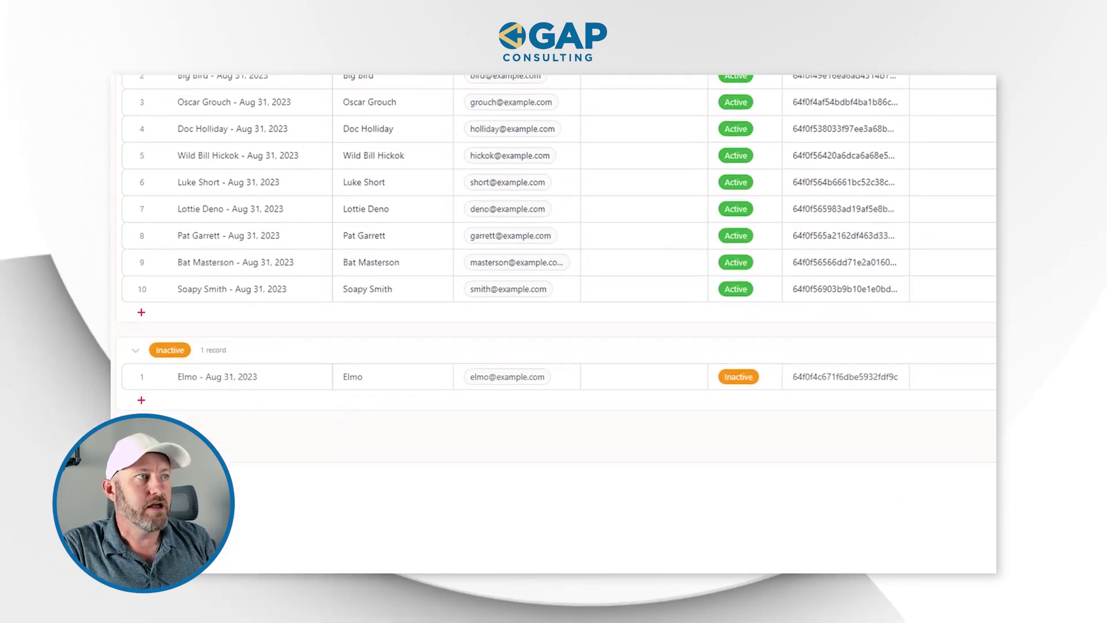
scroll(634, 289, "up", 3)
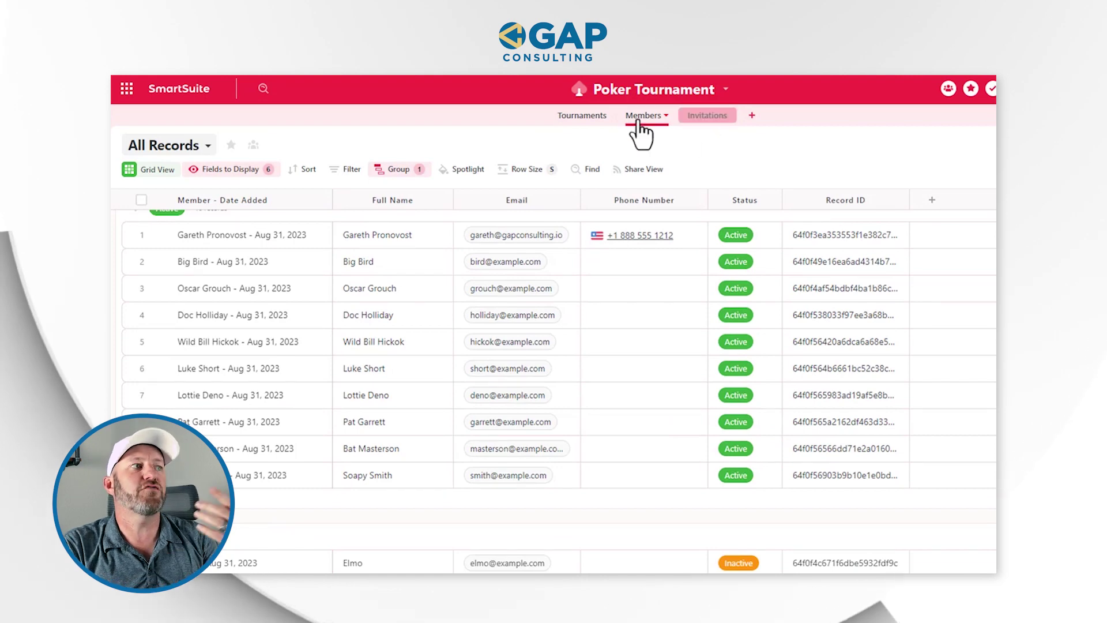
left_click(701, 116)
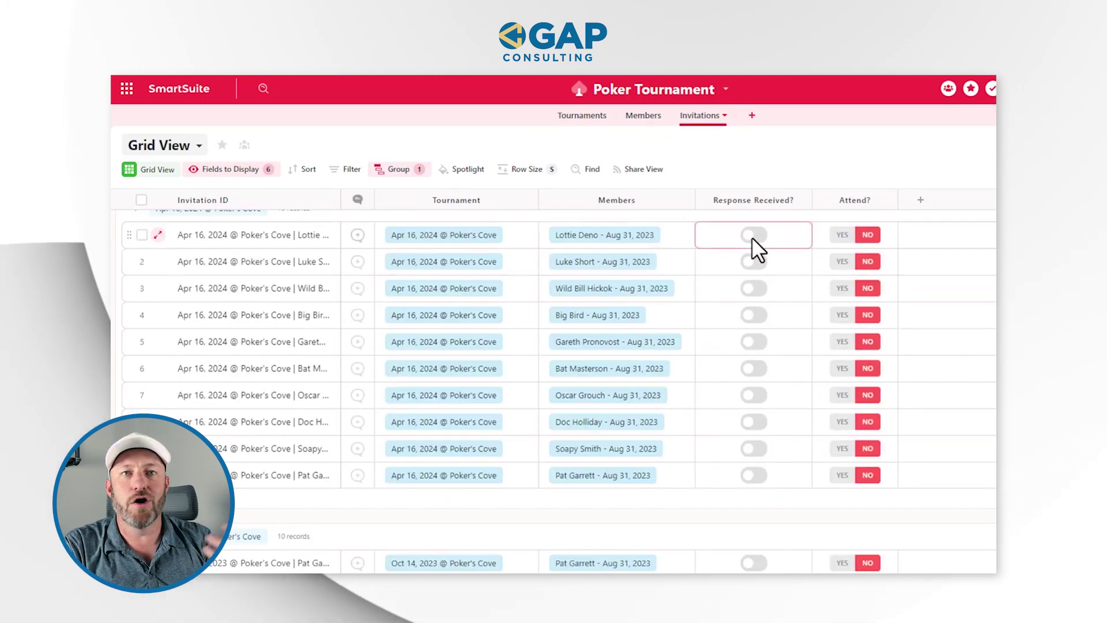